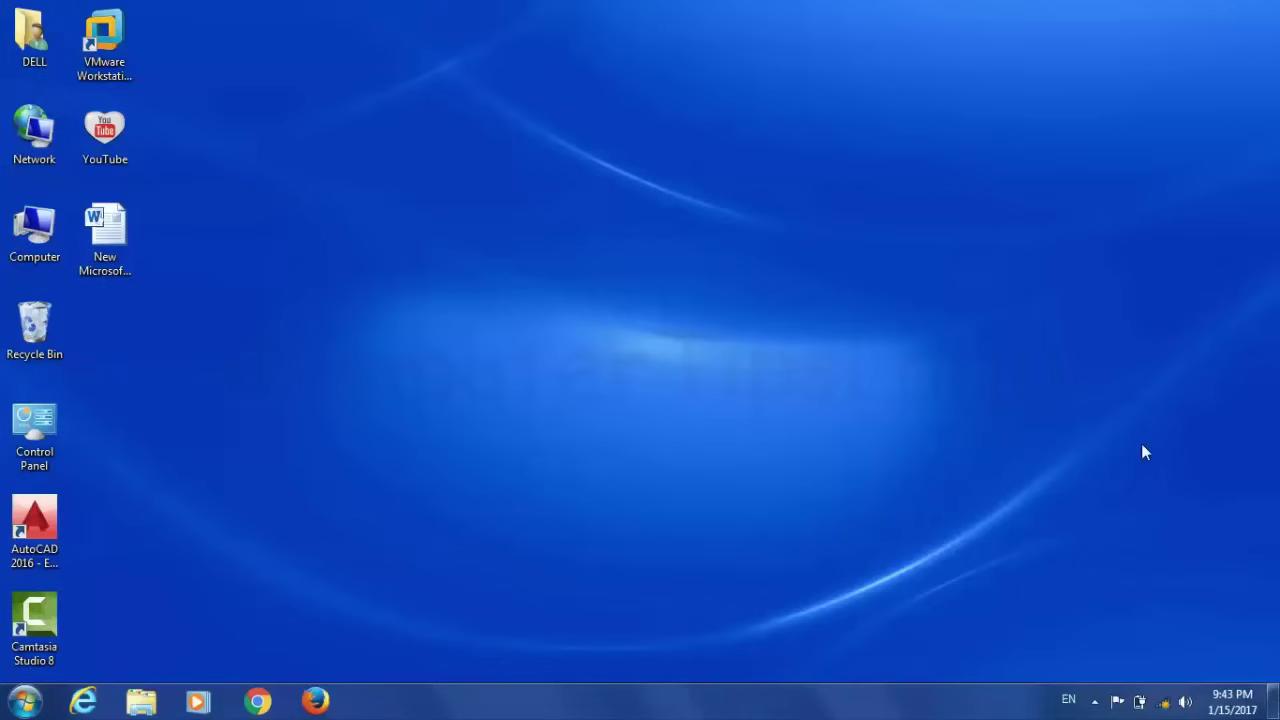
Try connecting to the 'wireless' Wi-Fi network from the tray network list
left_click(1164, 703)
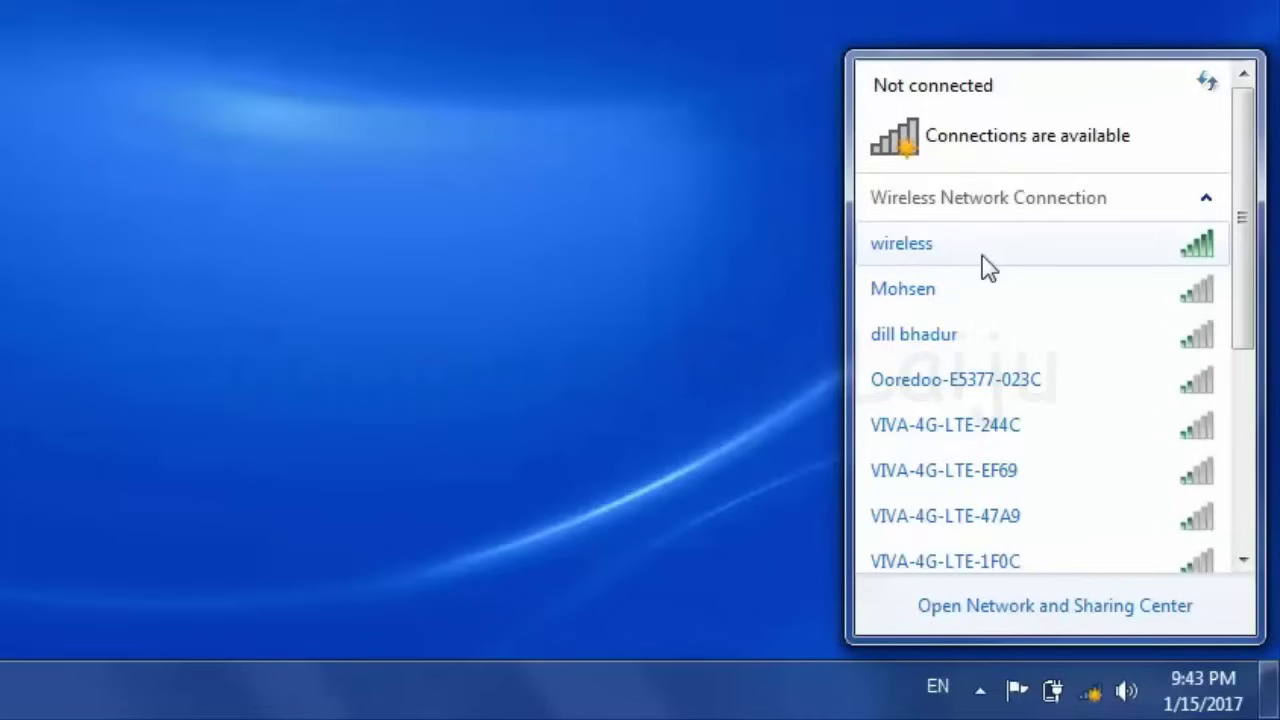
left_click(1020, 251)
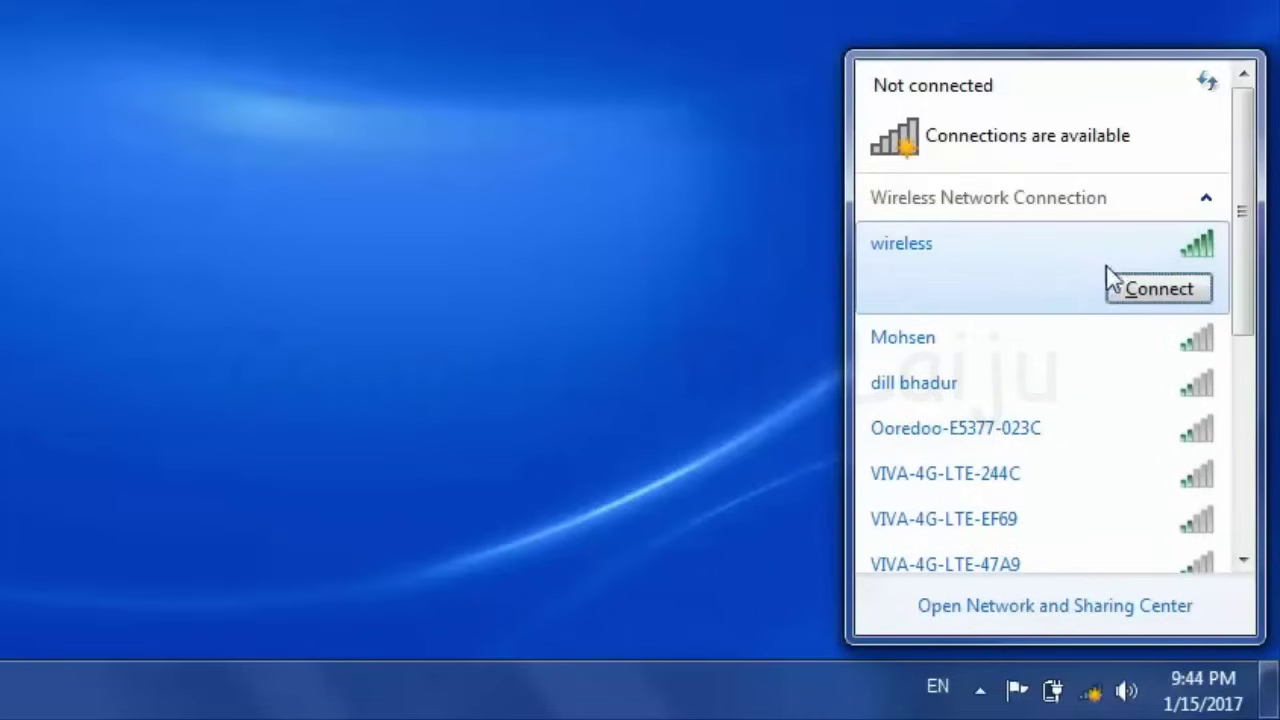
left_click(1160, 292)
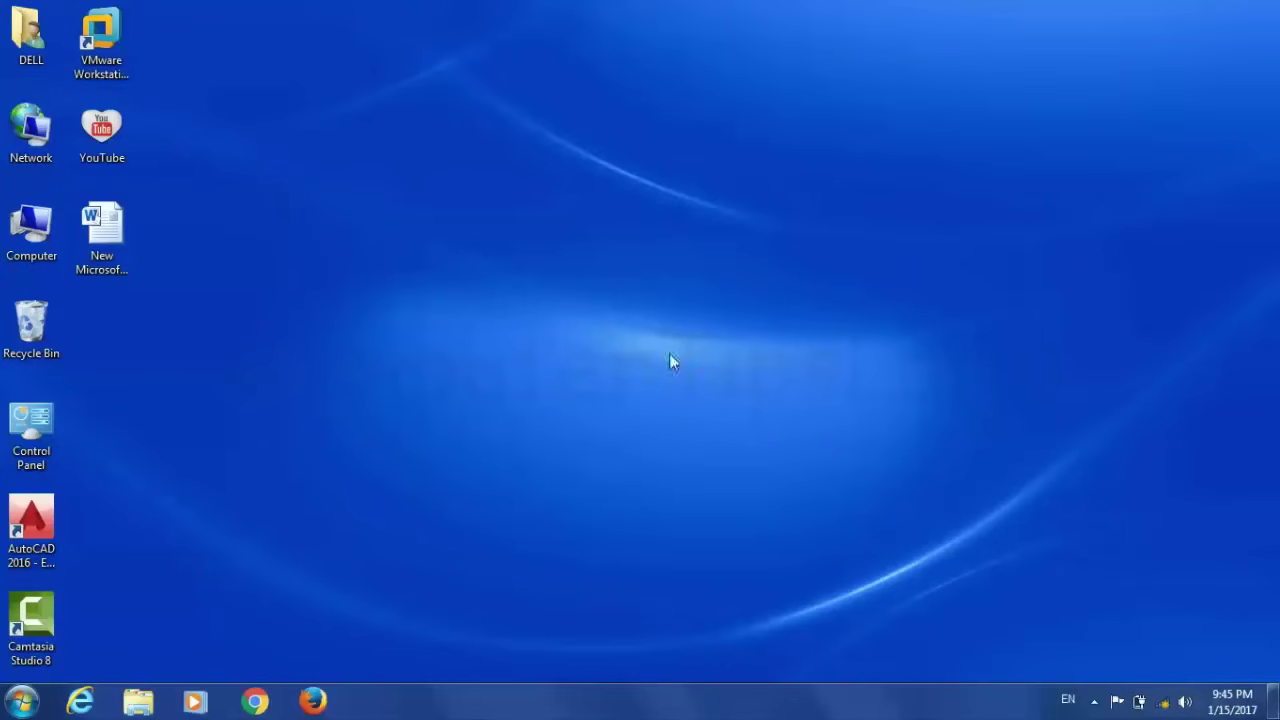
Open Device Manager from the Computer's System Properties window
key("super")
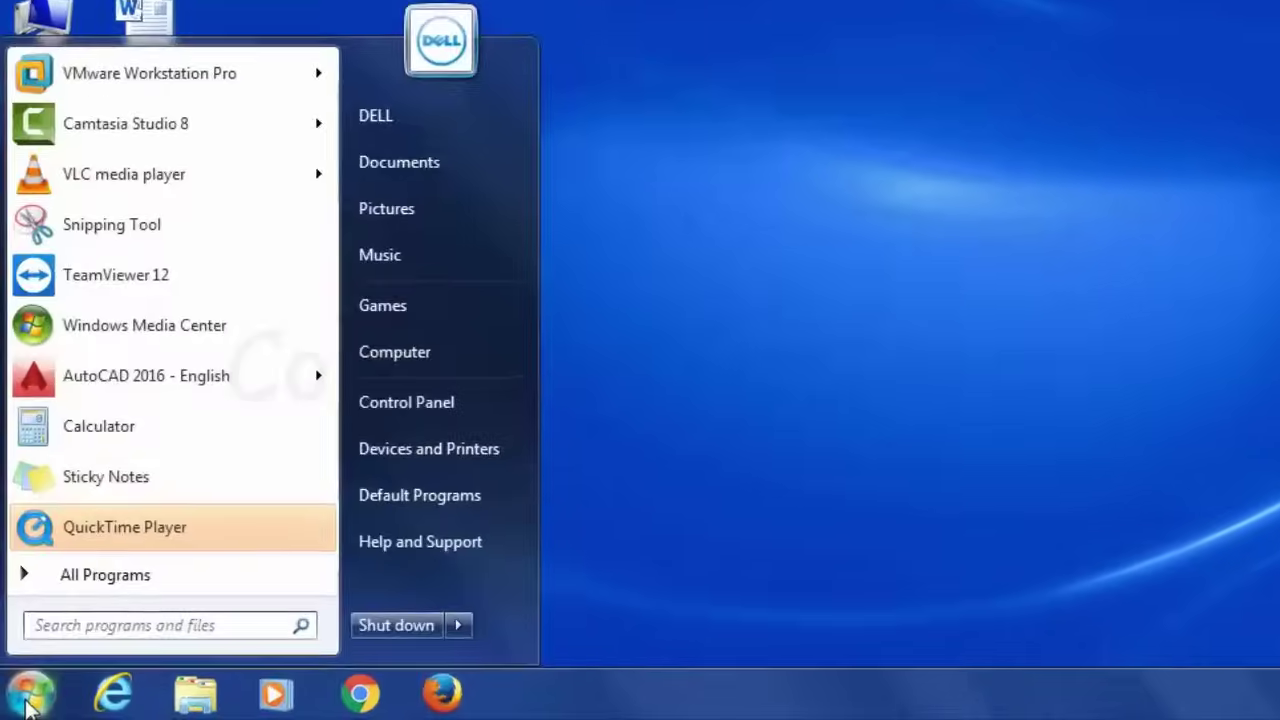
right_click(427, 358)
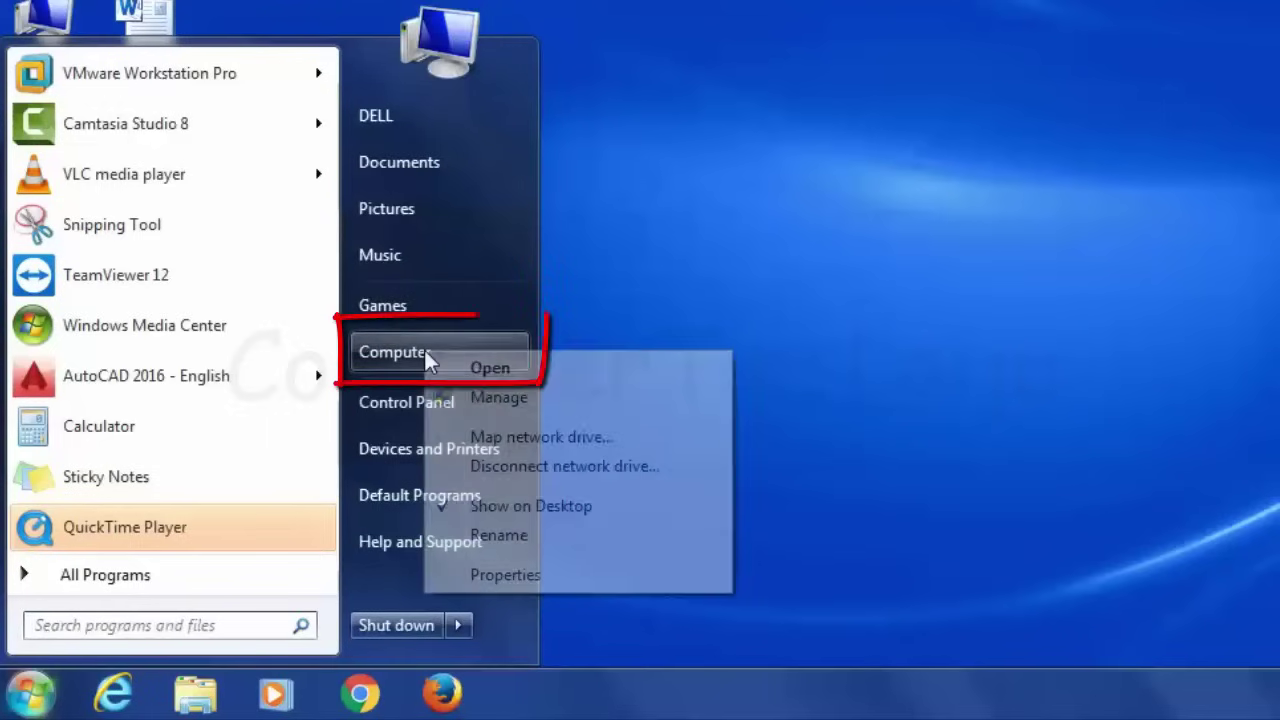
left_click(505, 575)
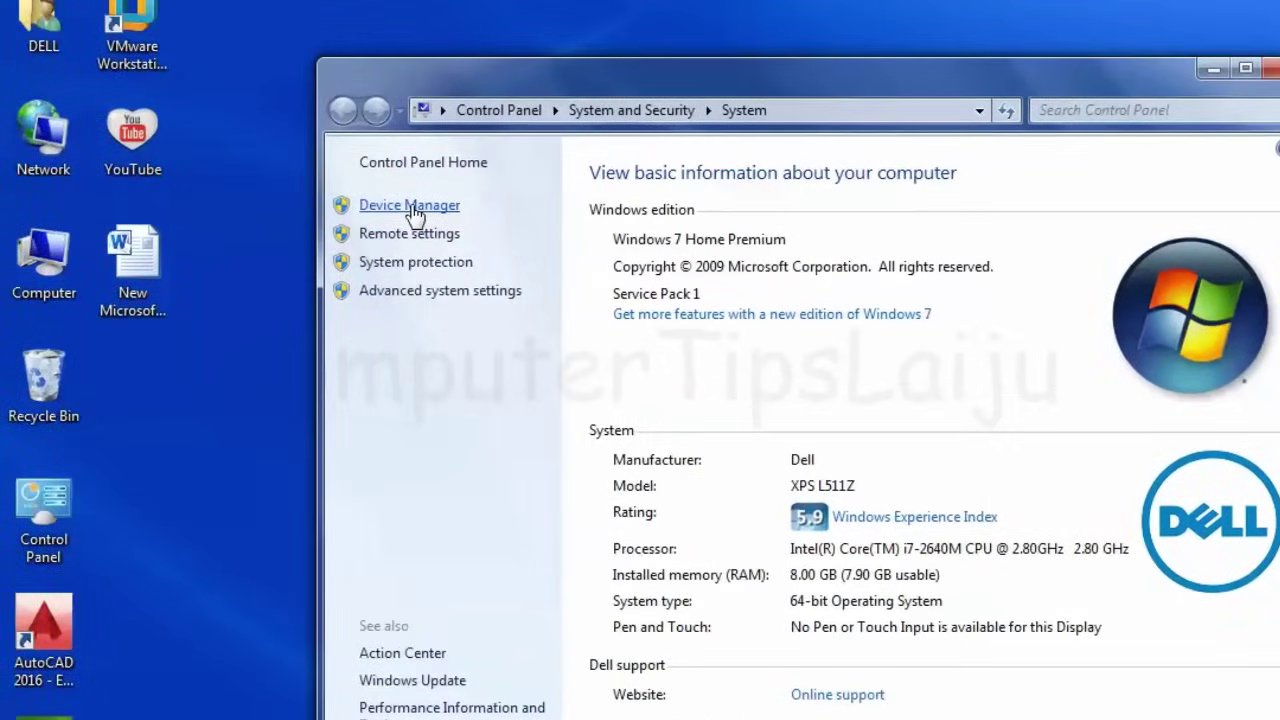
left_click(410, 206)
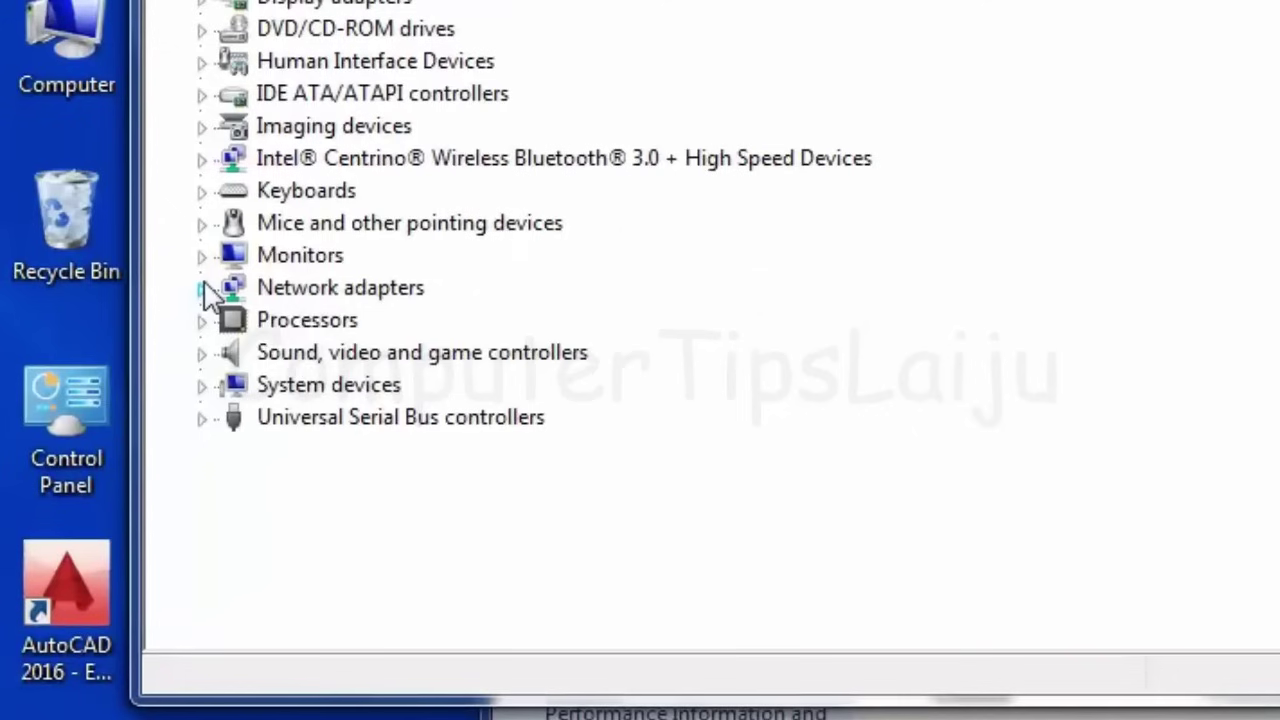
Expand Network adapters to reveal the Intel Centrino Advanced-N 6230 adapter
left_click(133, 427)
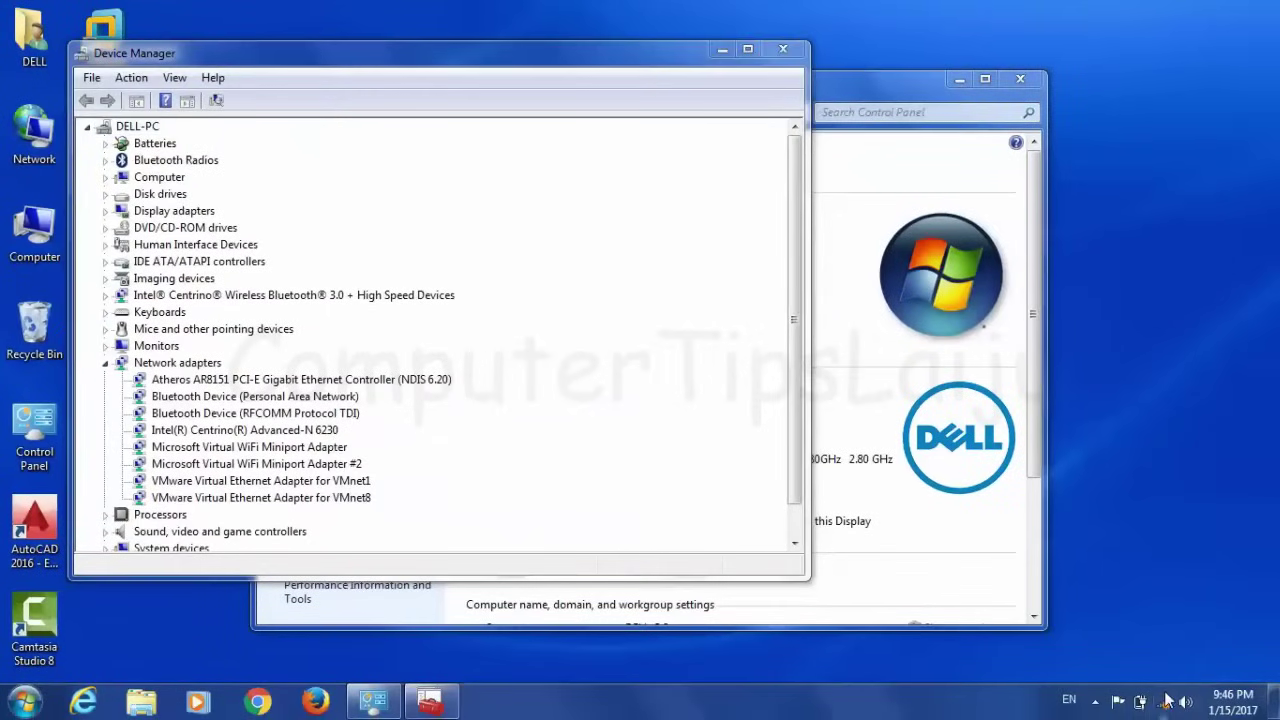
mouse_move(1165, 706)
right_click(1165, 706)
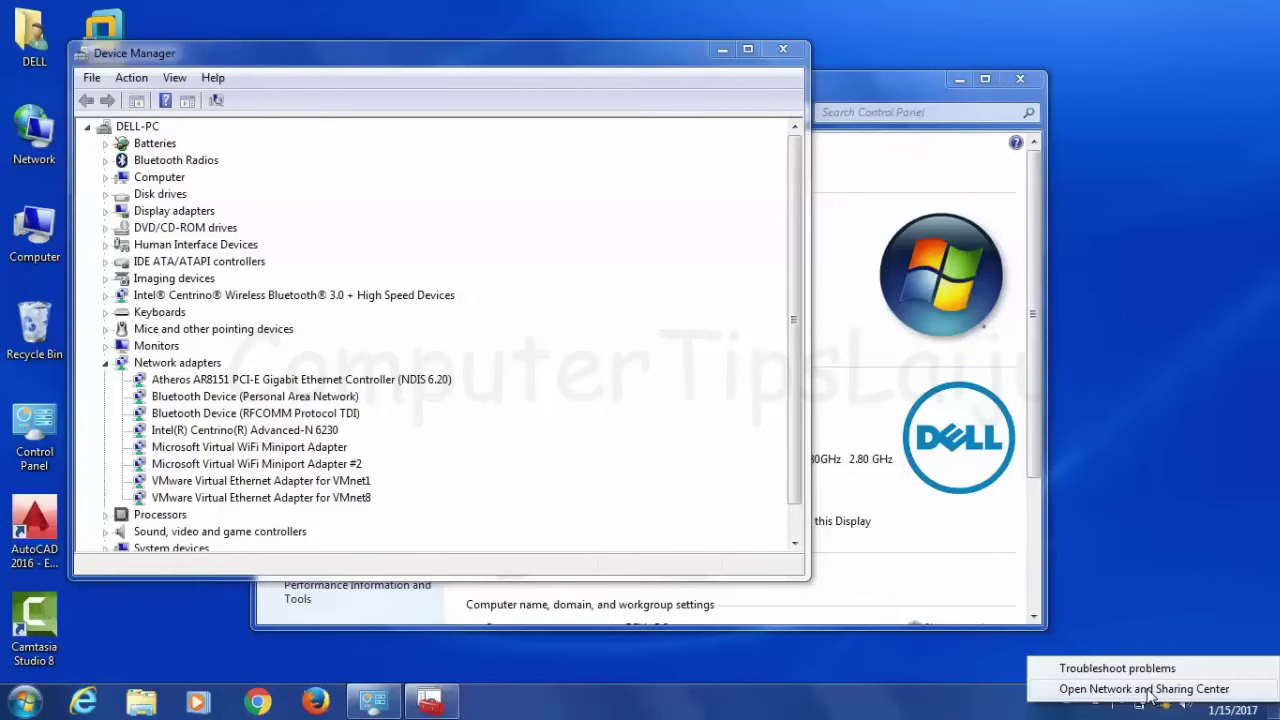
left_click(1147, 690)
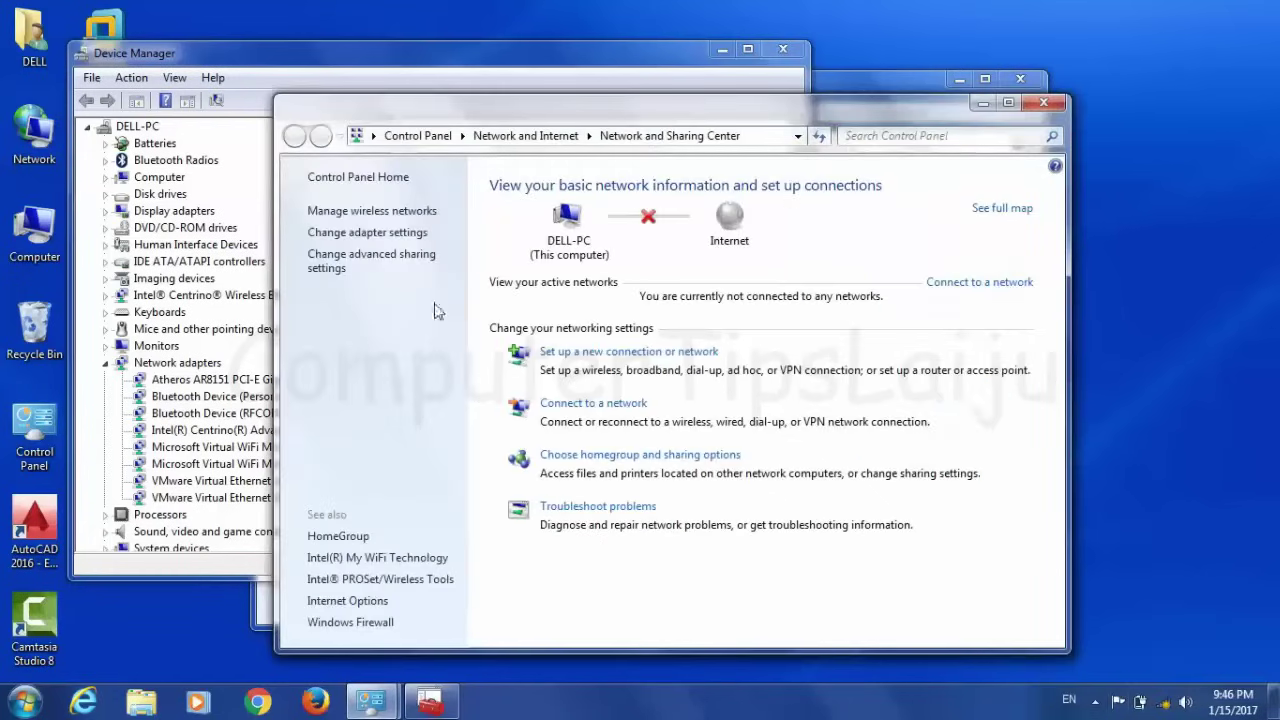
left_click(367, 232)
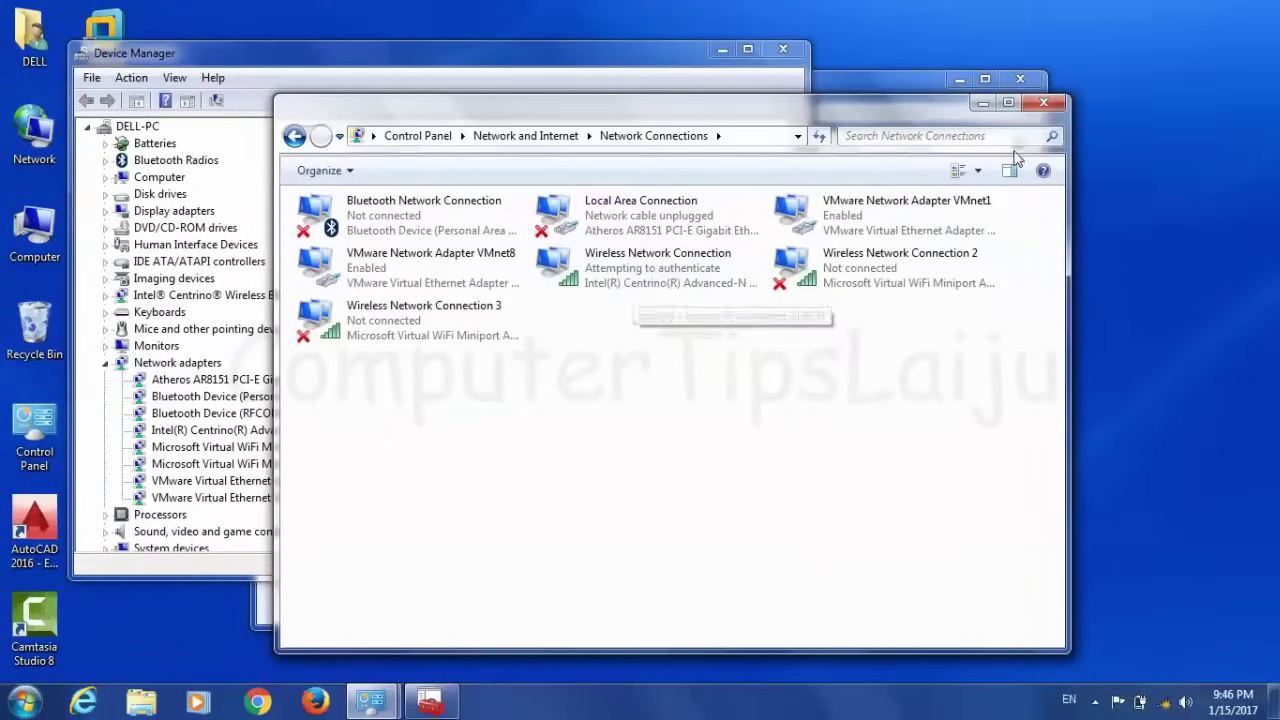
left_click(1043, 102)
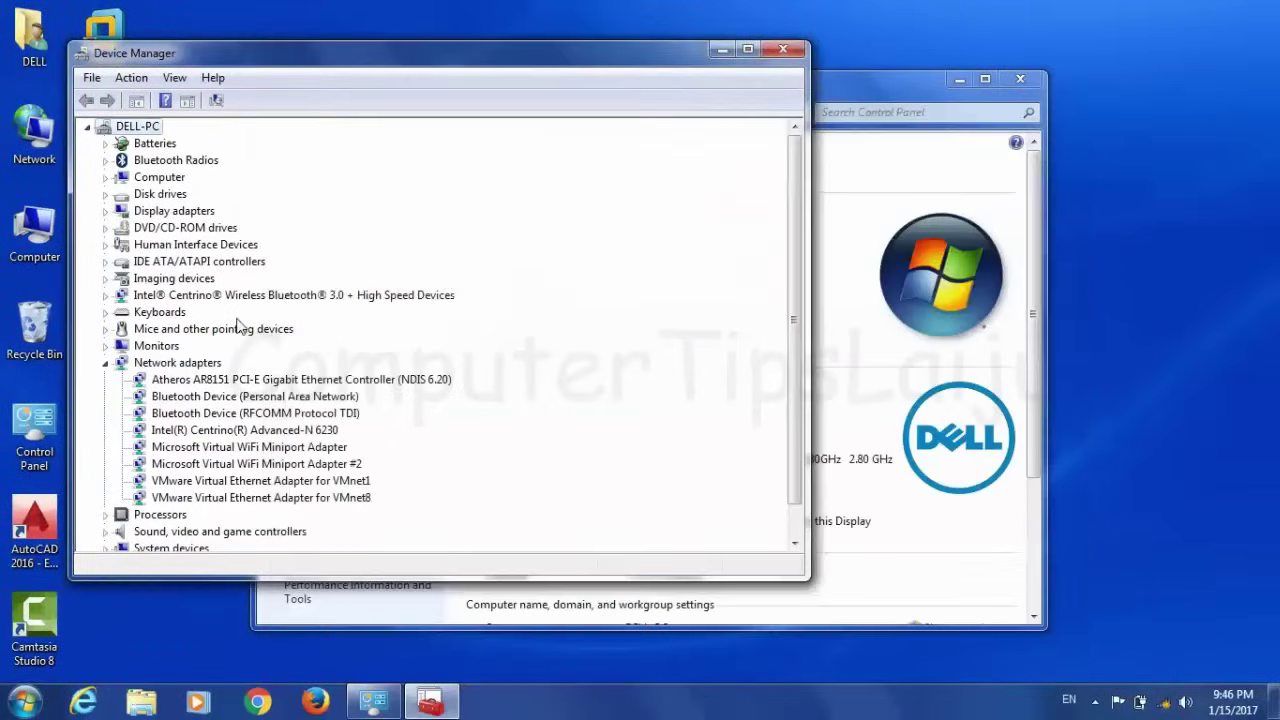
Uninstall the Intel Centrino Advanced-N 6230 adapter and check that no connections remain
left_click(210, 432)
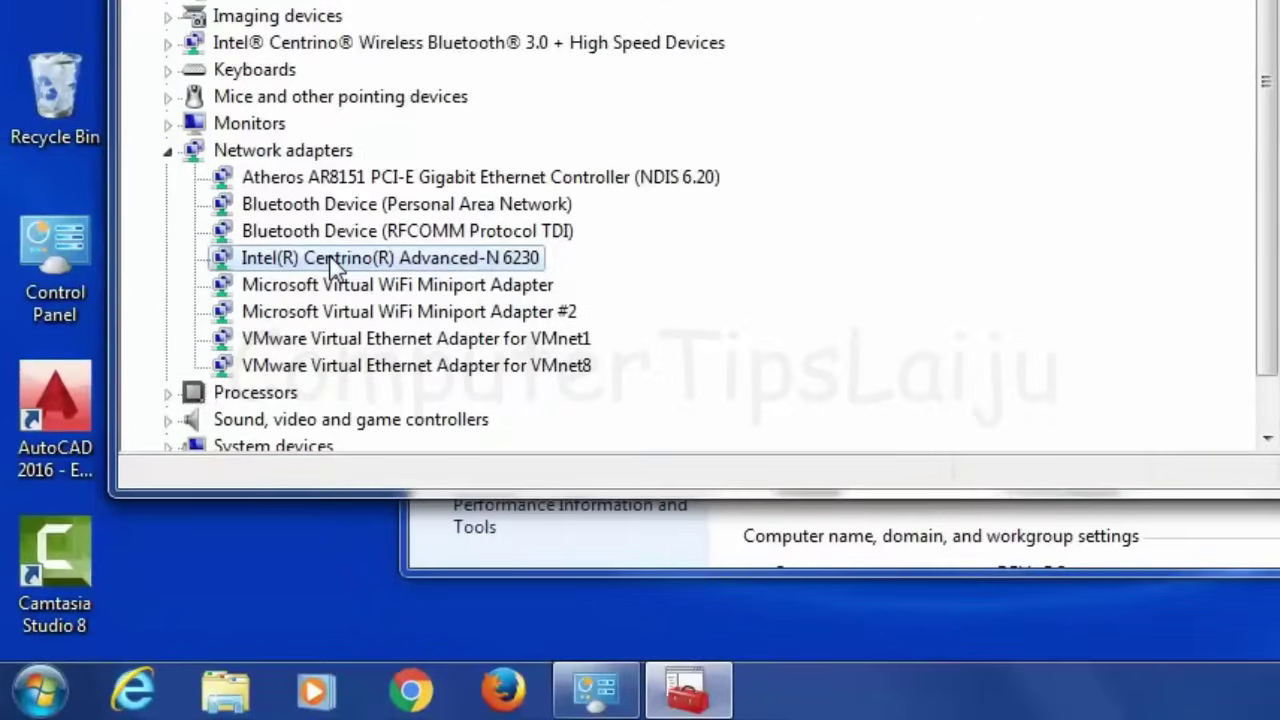
right_click(333, 265)
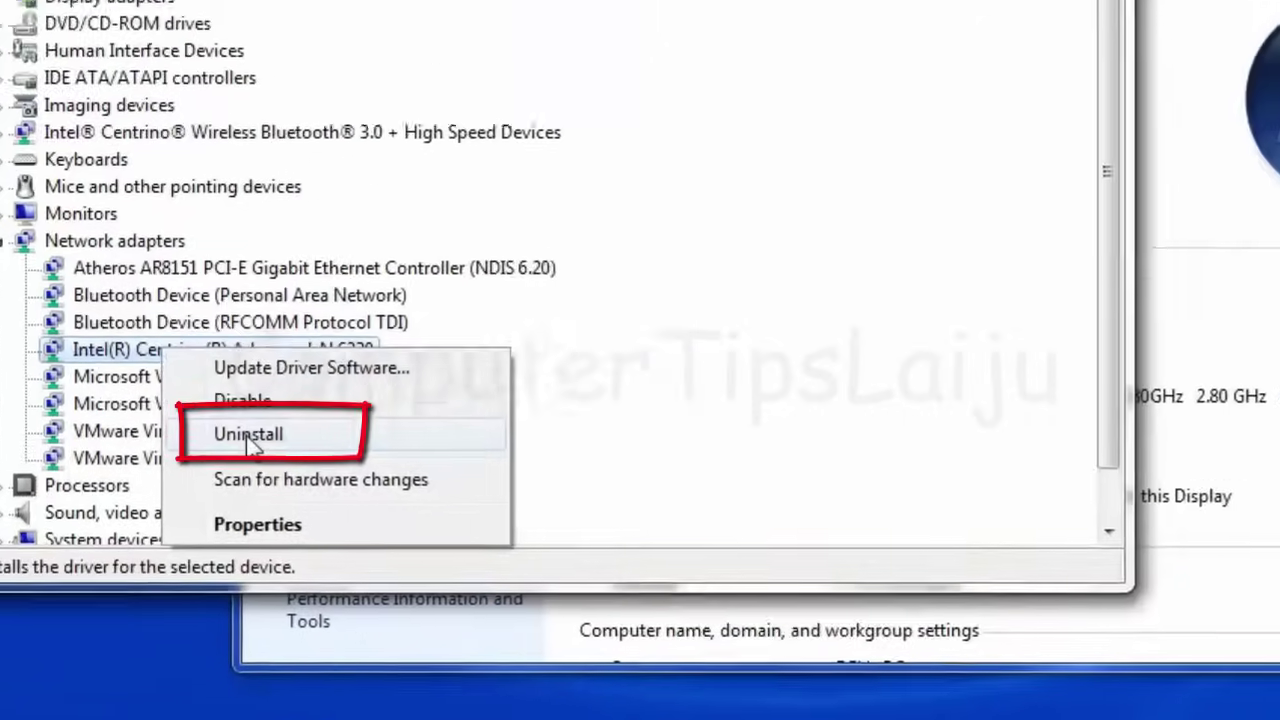
left_click(248, 435)
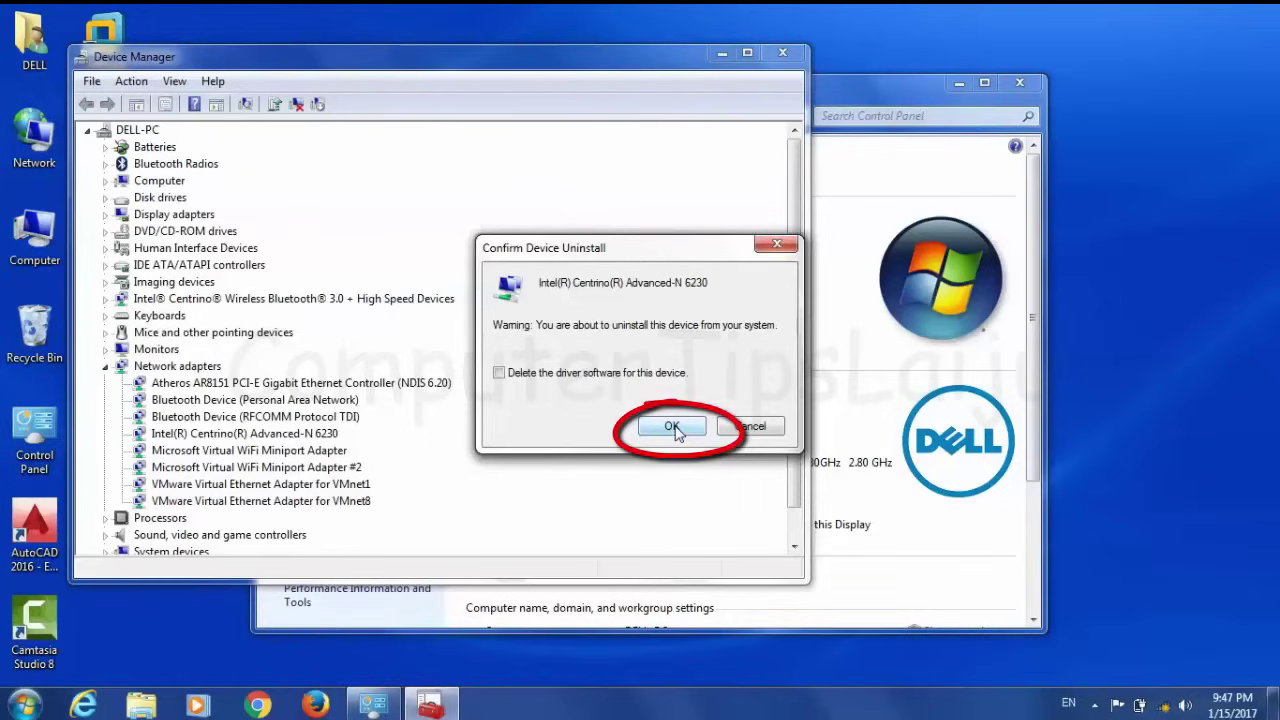
left_click(672, 427)
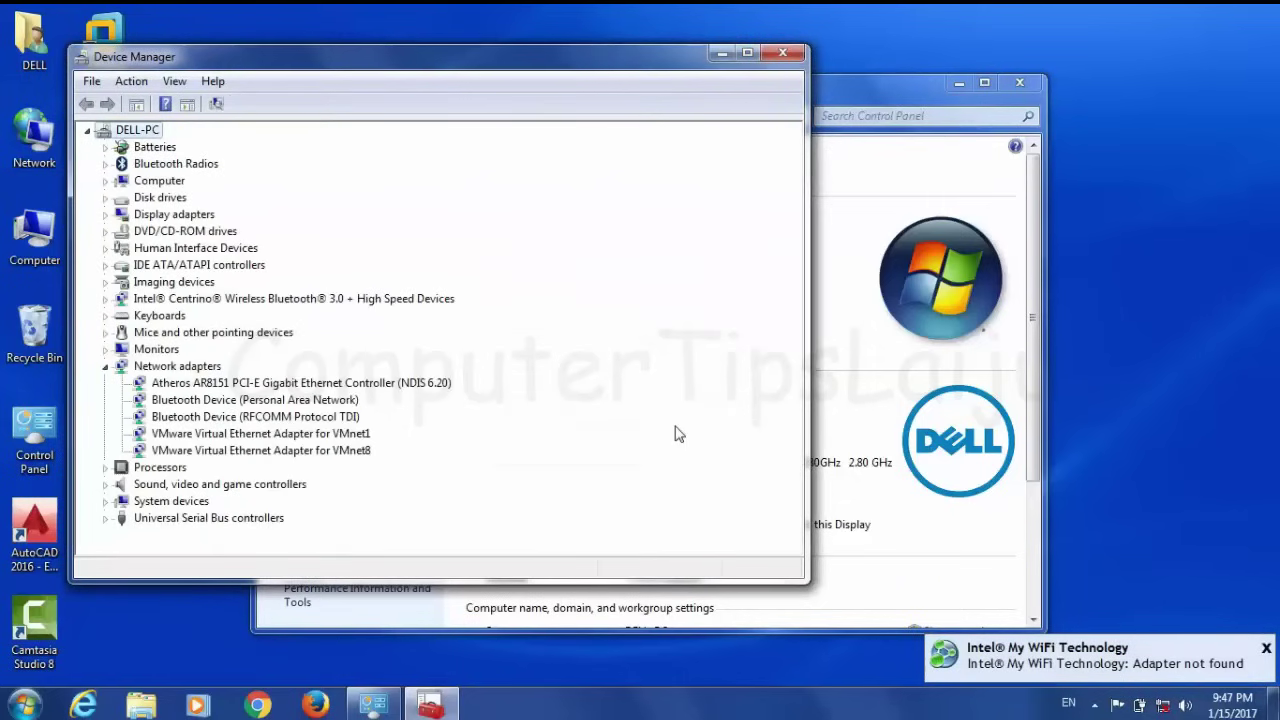
left_click(1163, 709)
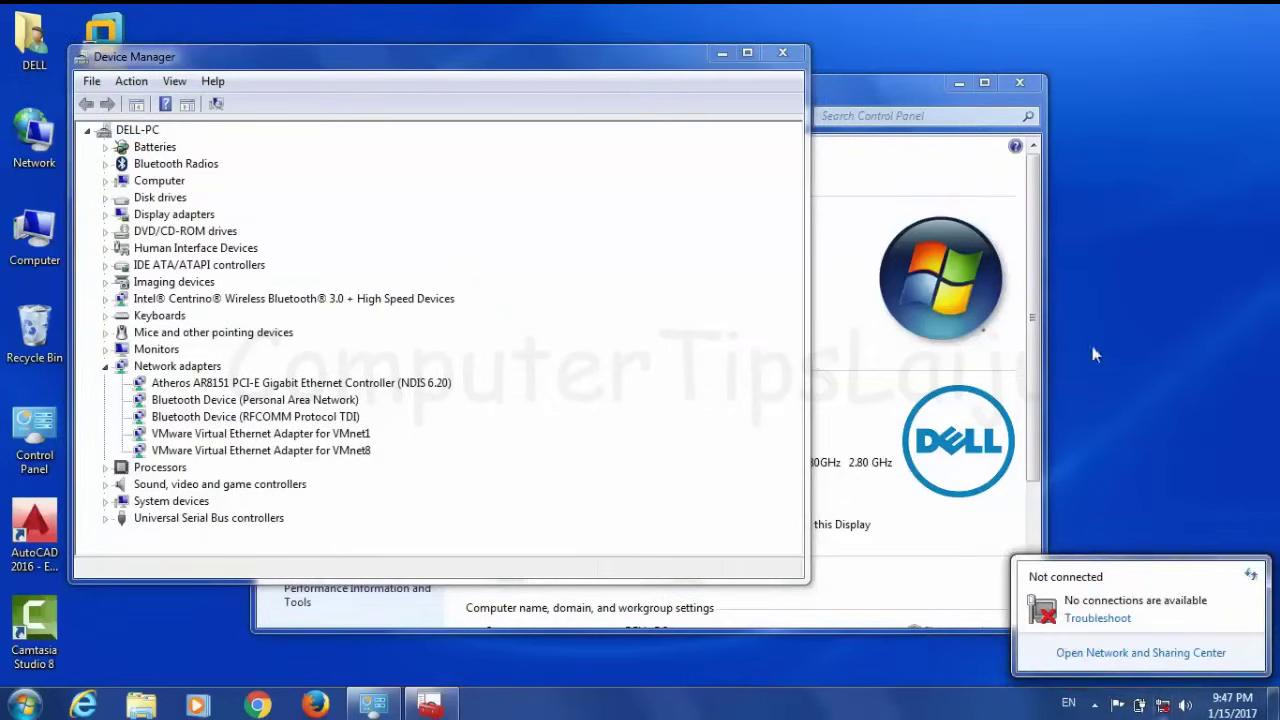
Scan for hardware changes so the Intel wireless adapter is reinstalled and networks appear
left_click(217, 105)
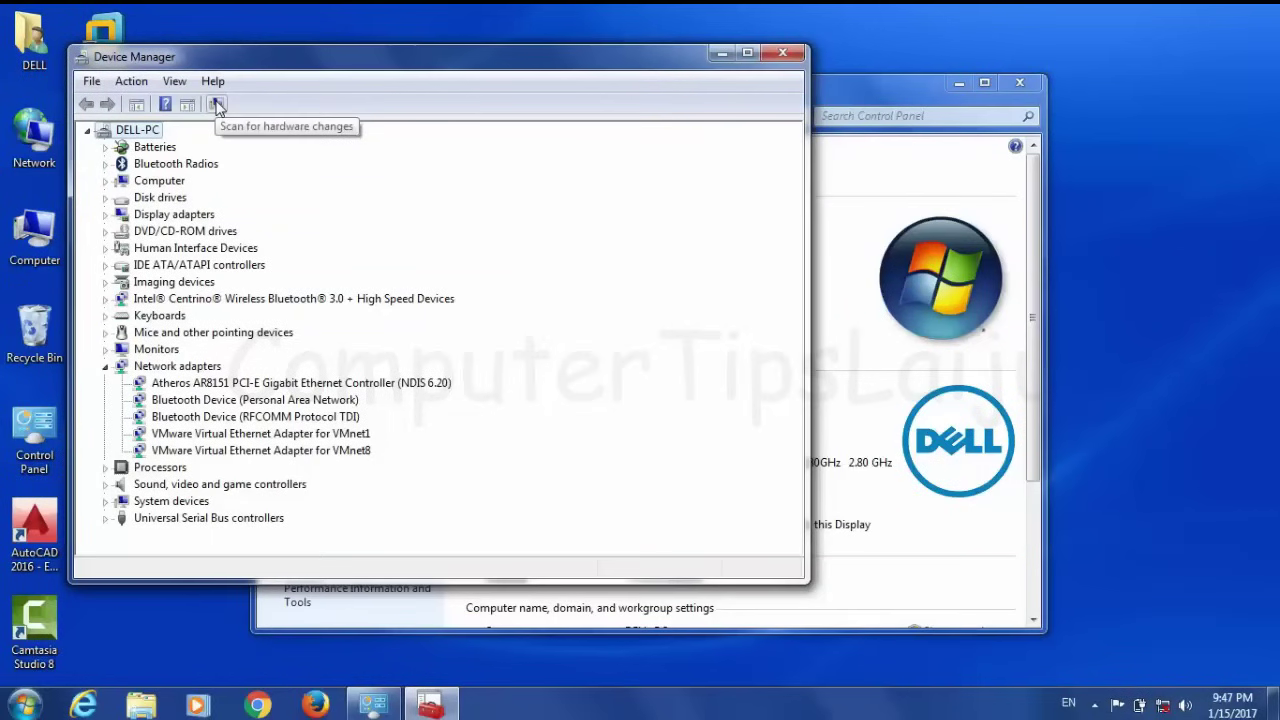
left_click(217, 105)
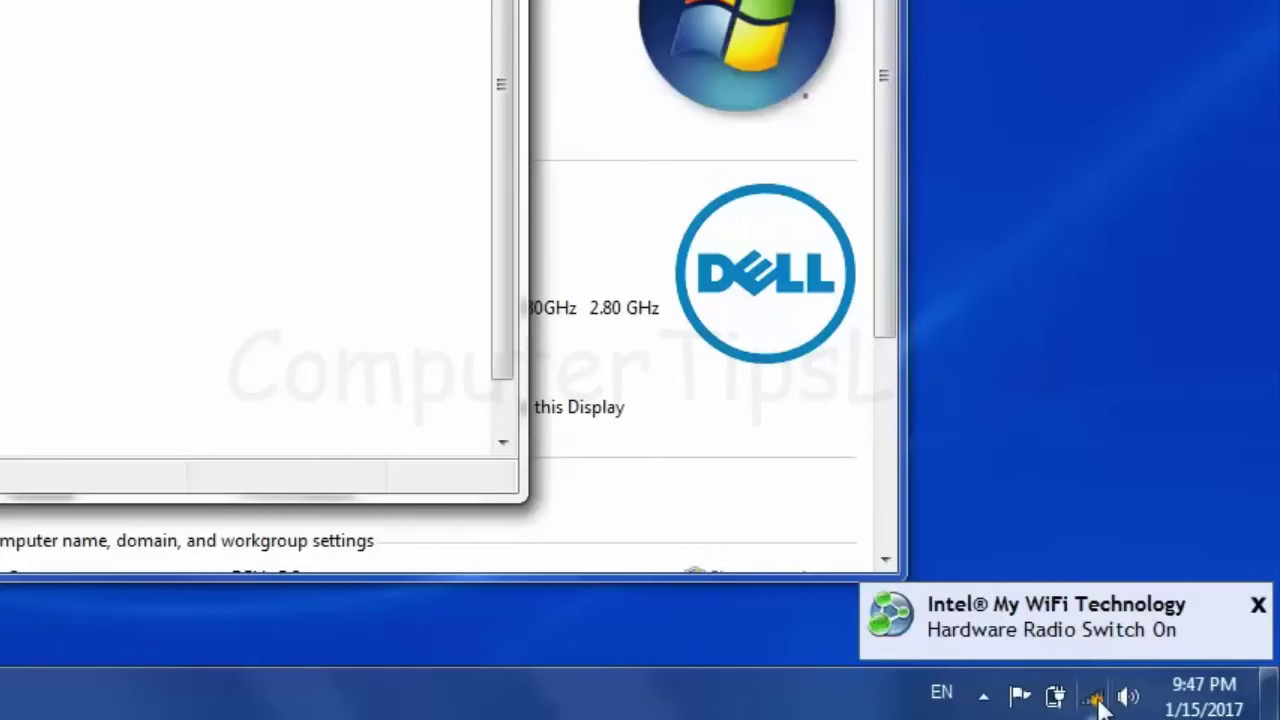
left_click(1096, 699)
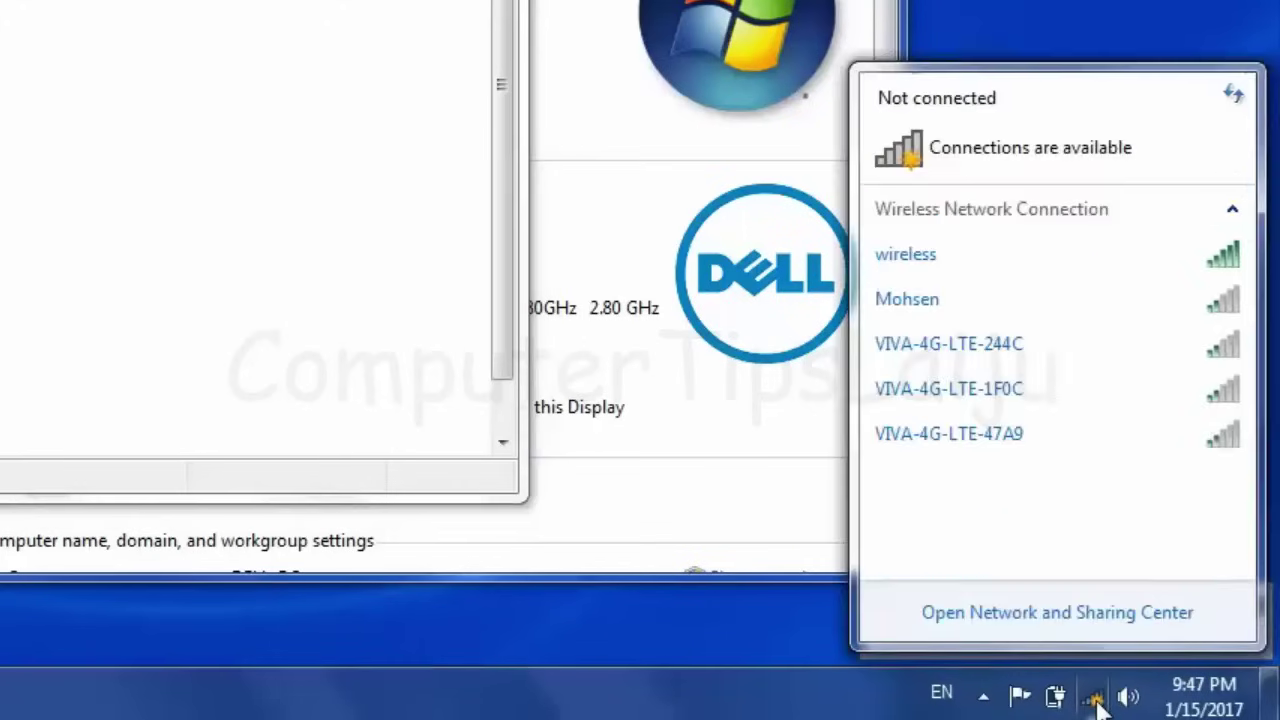
Connect to 'wireless' by entering its network security key, then close Device Manager
left_click(923, 270)
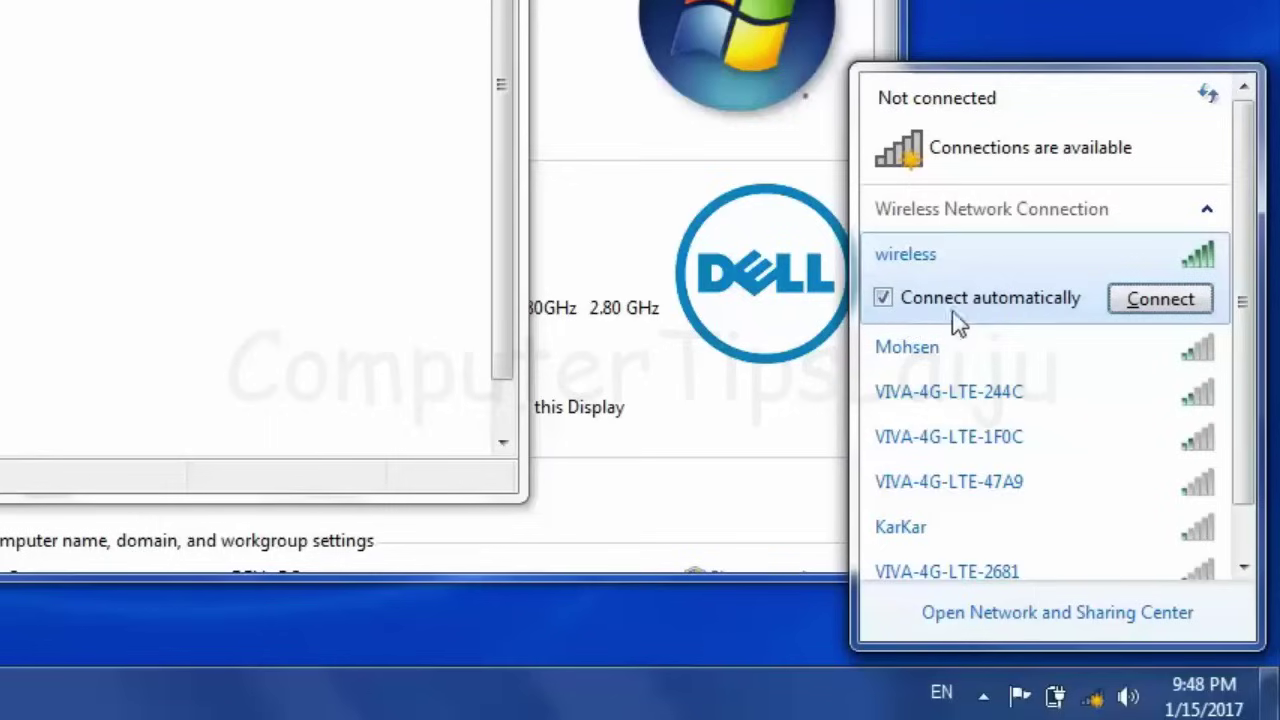
left_click(1130, 304)
left_click(1149, 300)
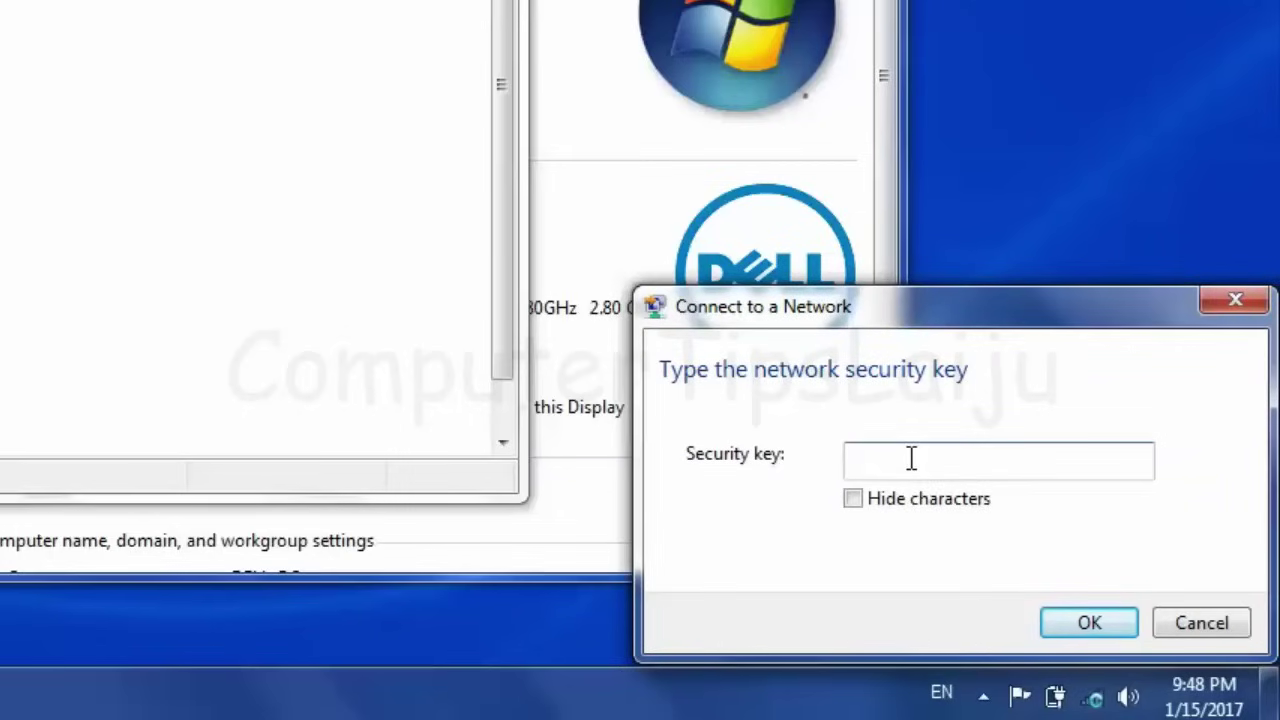
left_click(1089, 625)
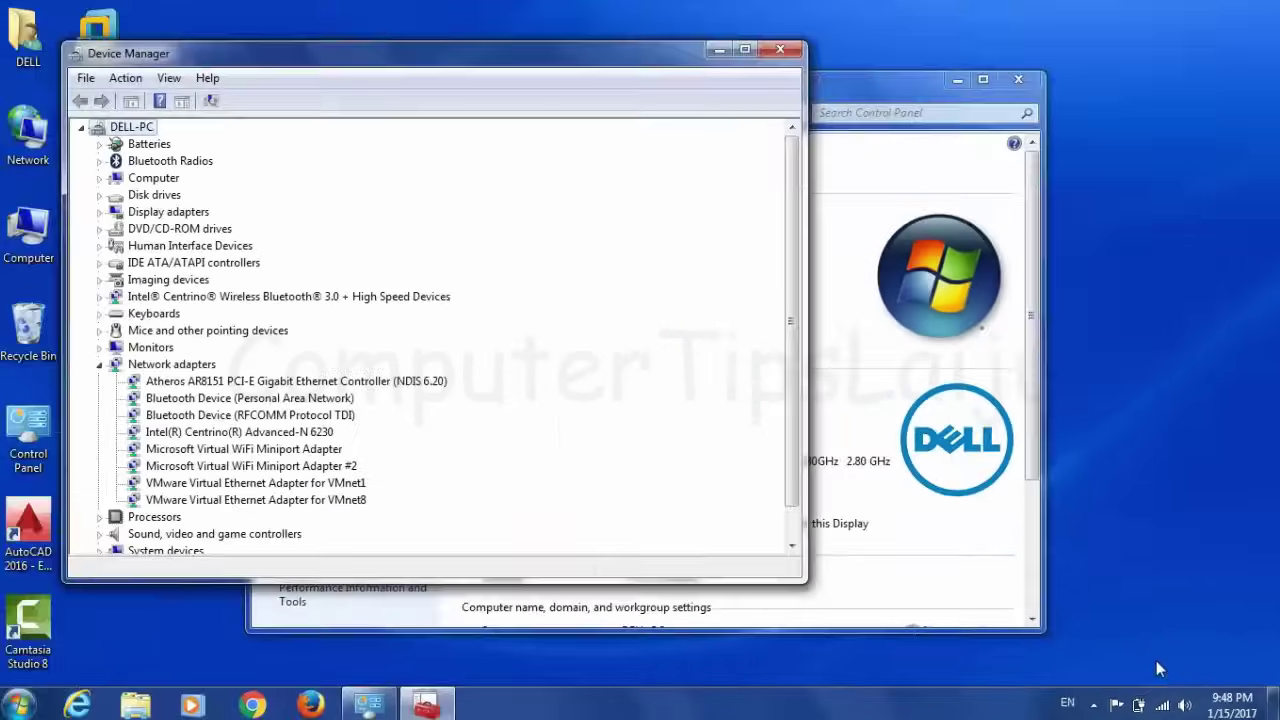
left_click(784, 48)
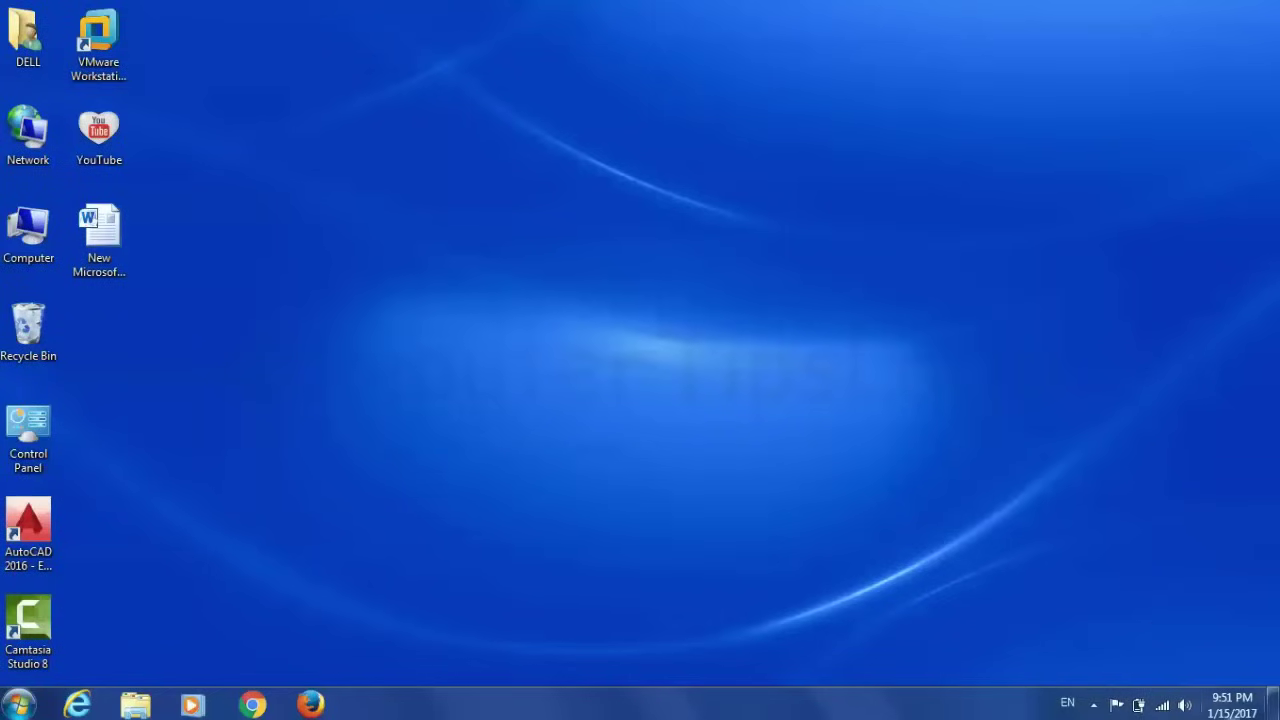
View the network list showing 'wireless' connected with Internet access and WPA2-PSK security
left_click(1143, 700)
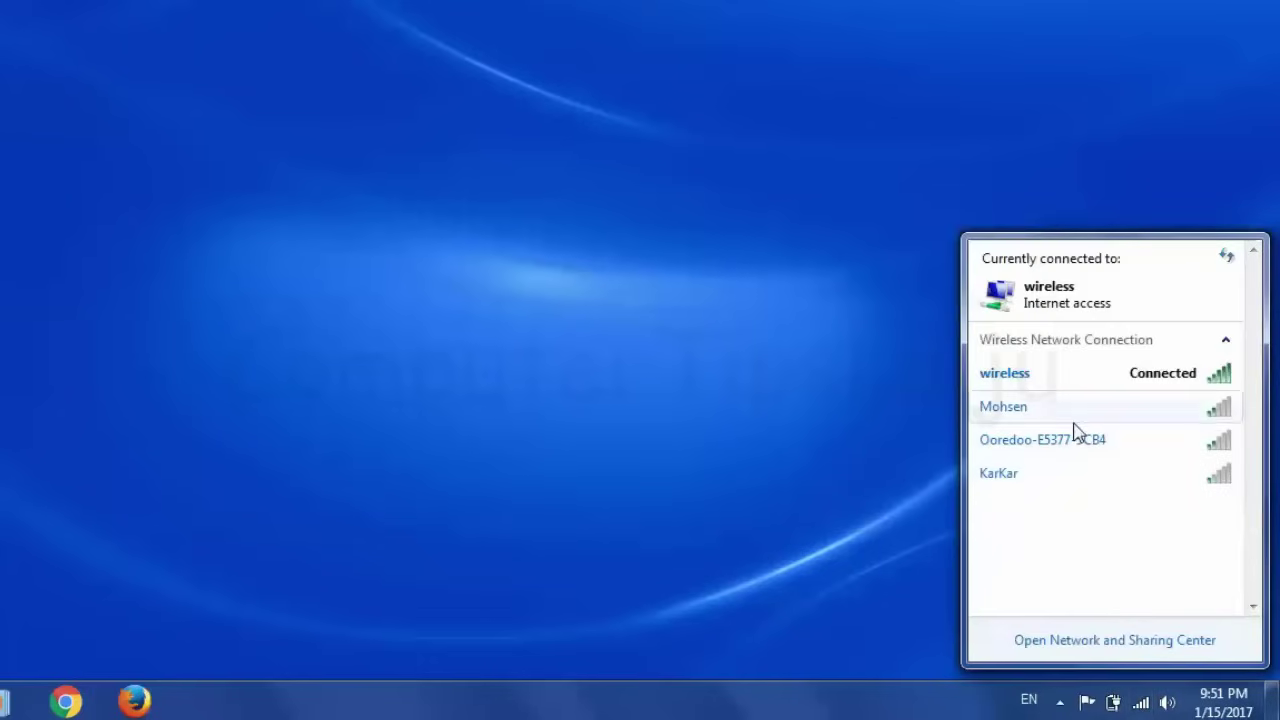
mouse_move(1160, 385)
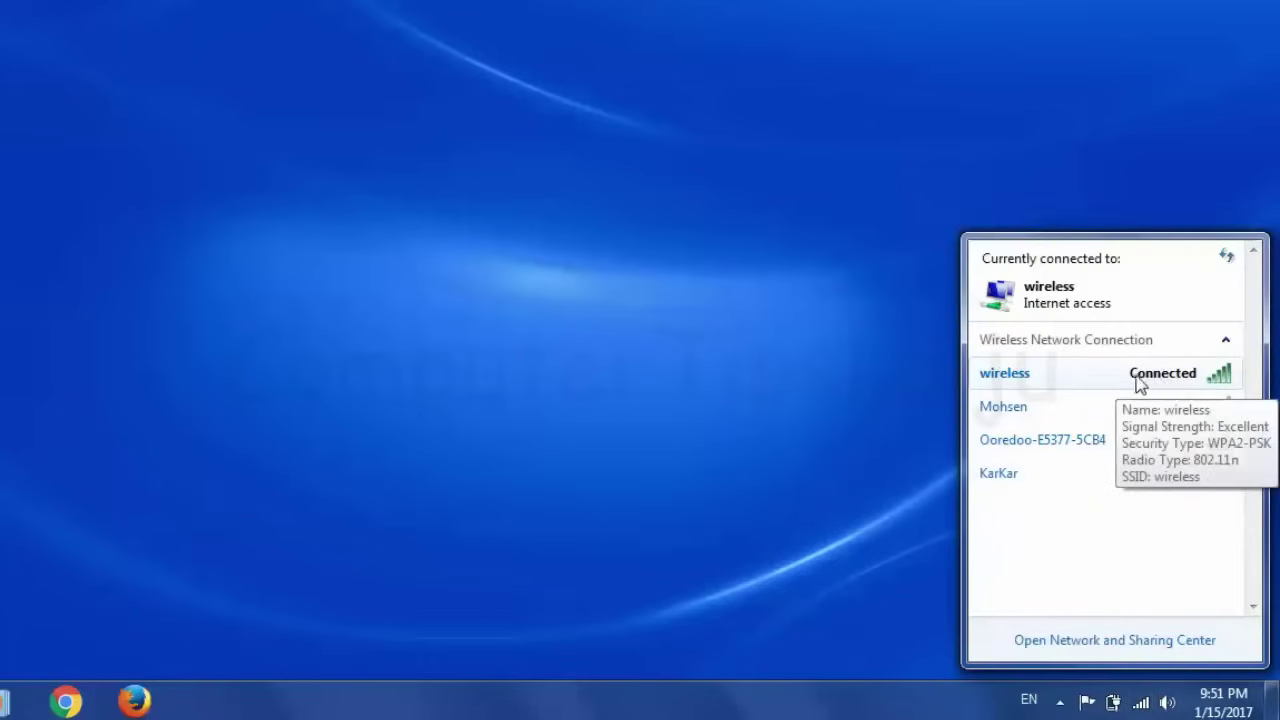
Remove the saved 'wireless' profile in Manage Wireless Networks, leaving 0 items
left_click(1120, 648)
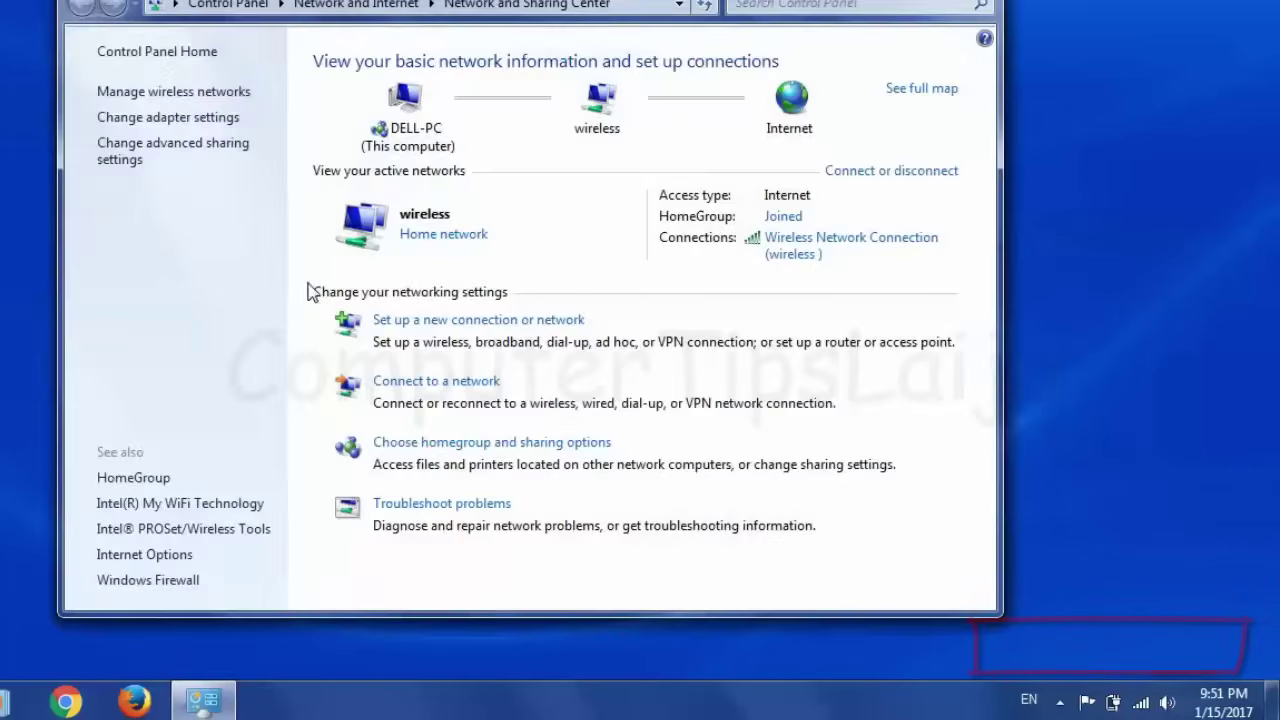
left_click(148, 92)
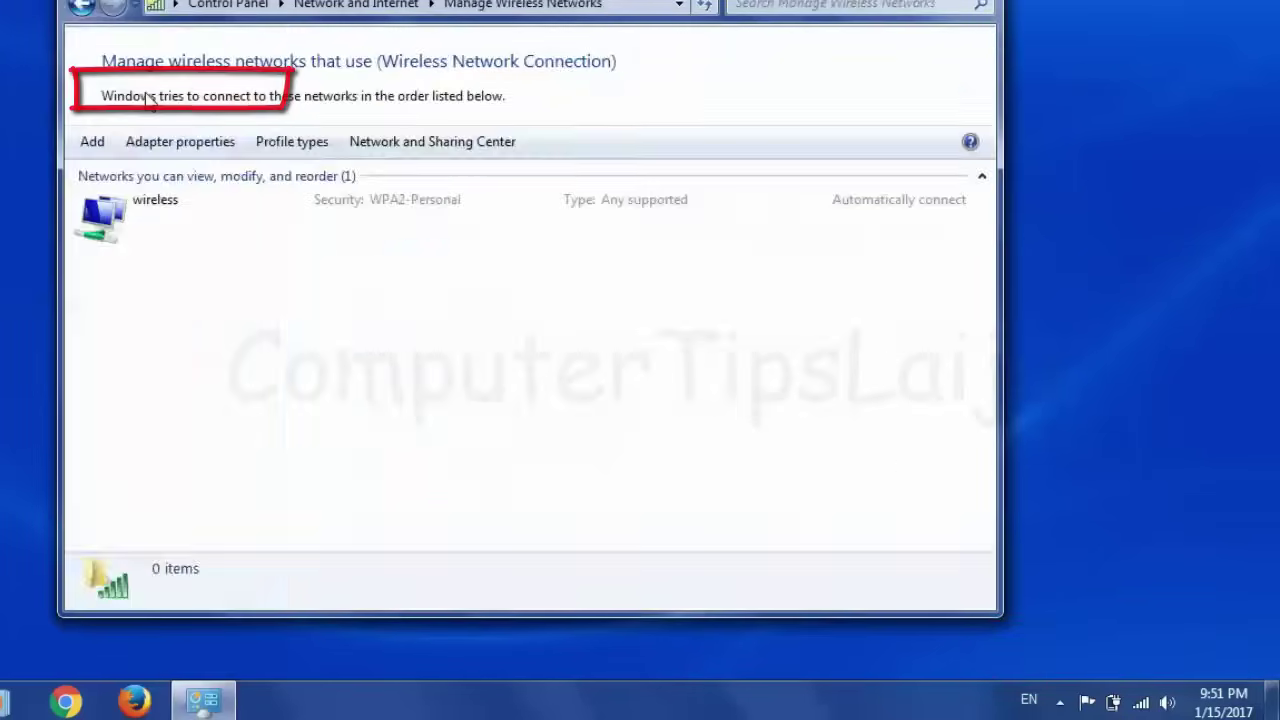
left_click(118, 224)
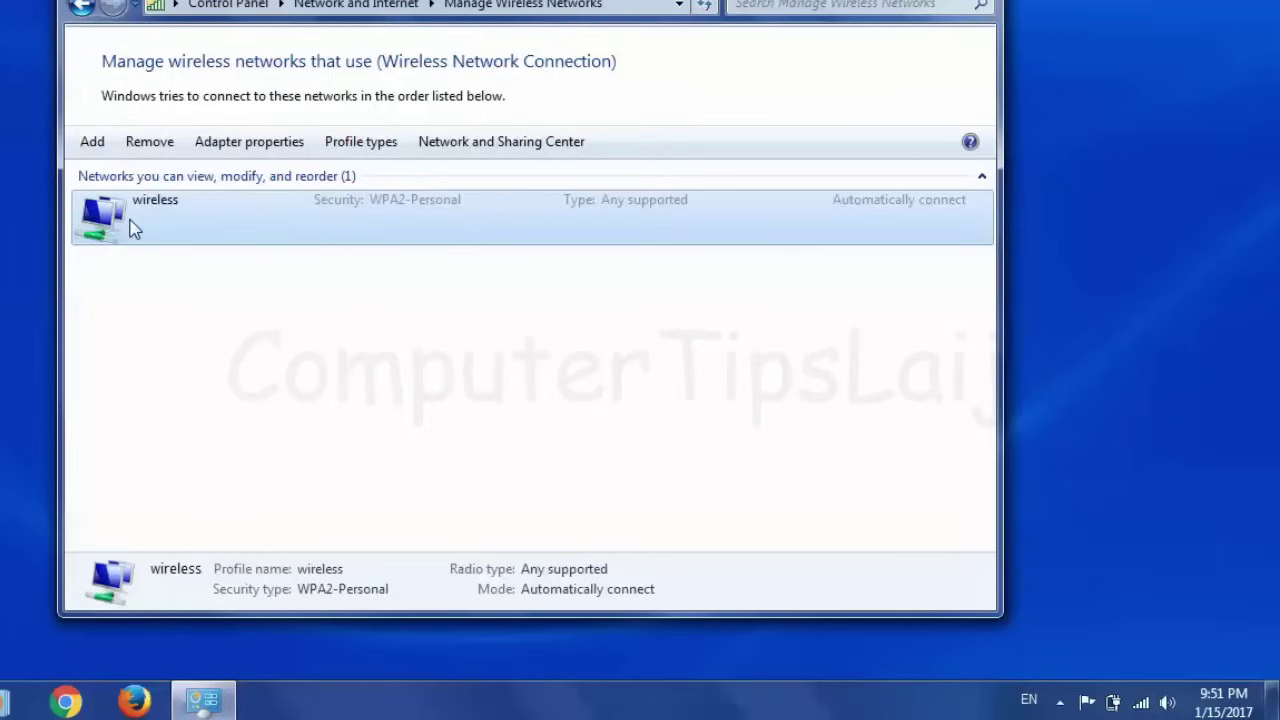
left_click(150, 142)
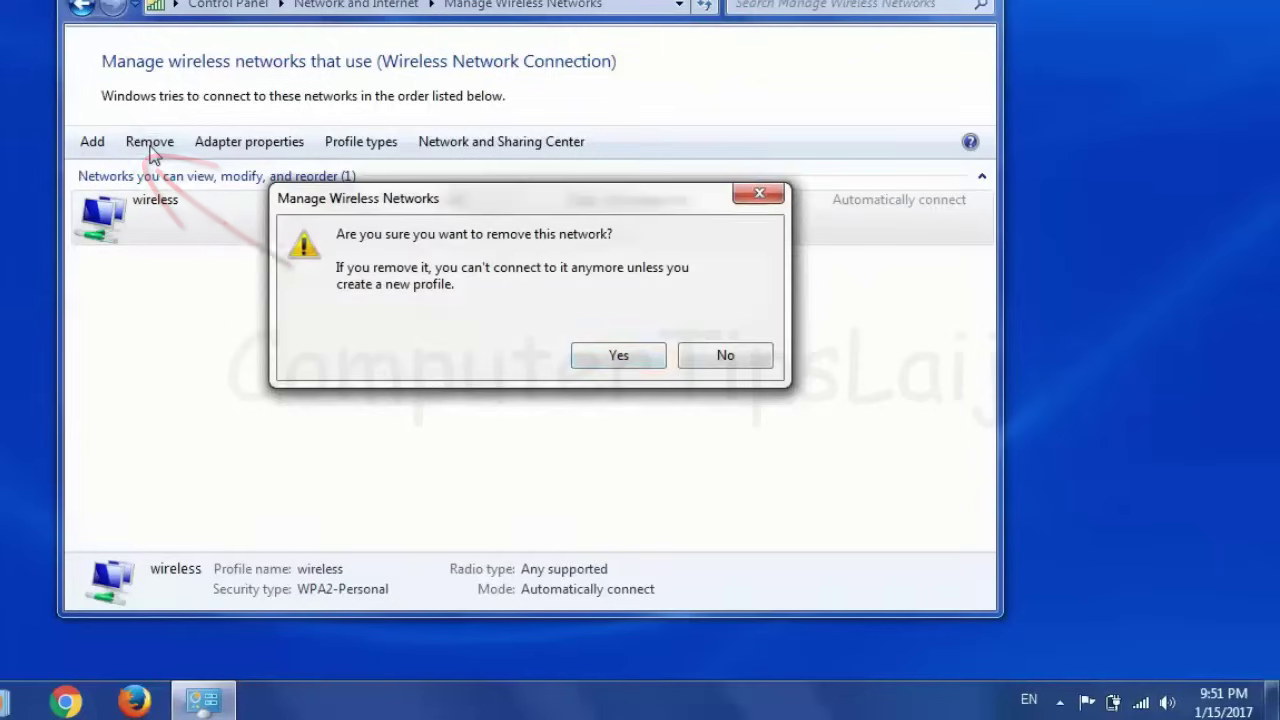
left_click(615, 362)
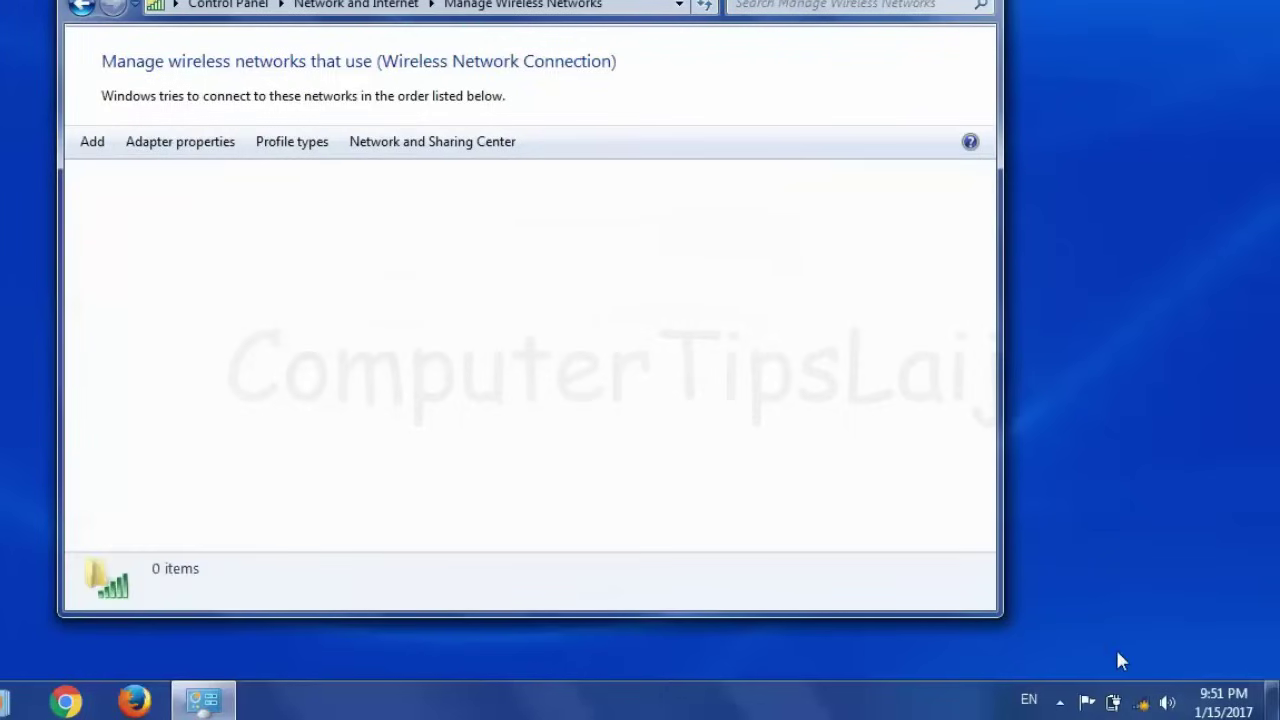
left_click(1142, 703)
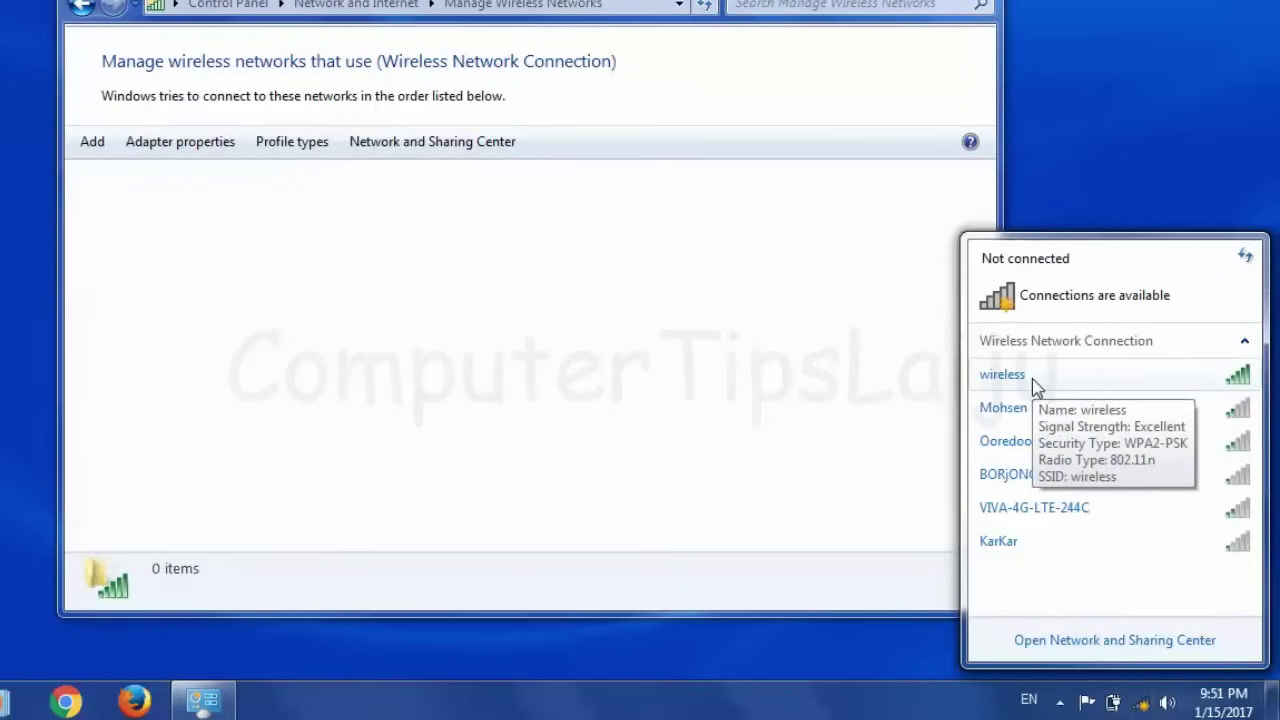
Reconnect to 'wireless' with its security key, re-creating the WPA2-Personal profile
left_click(1034, 380)
left_click(1209, 408)
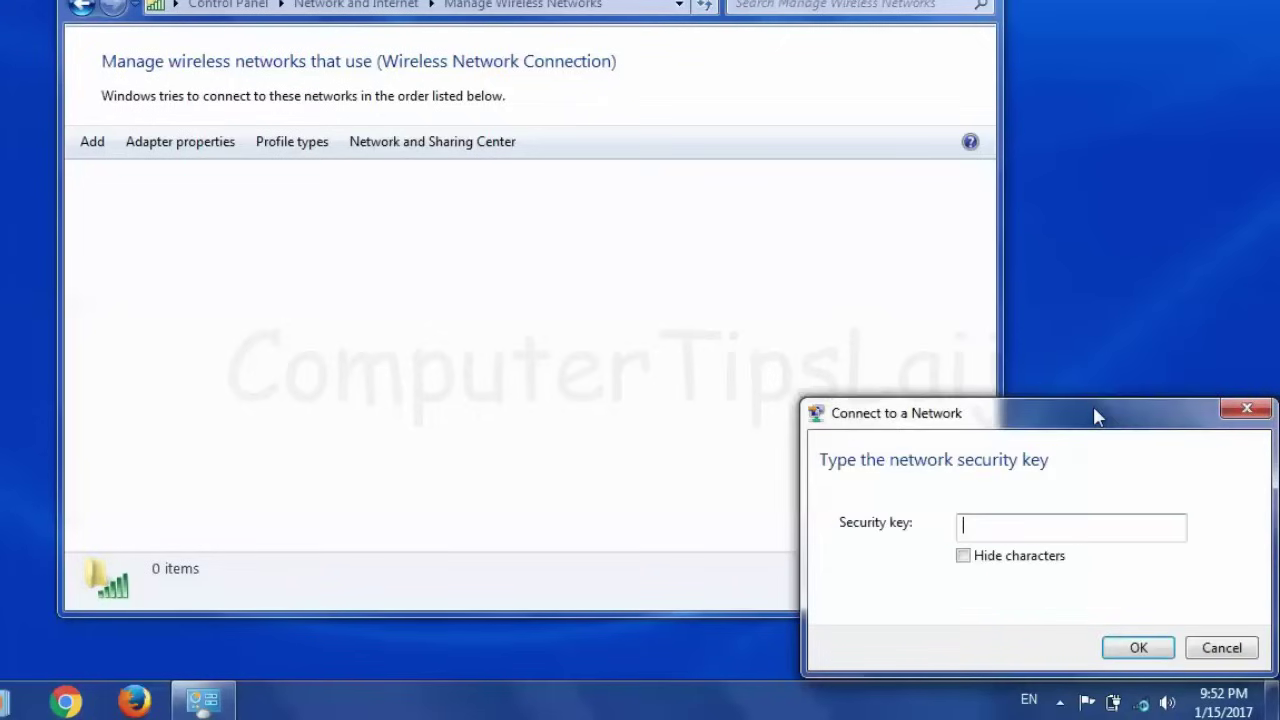
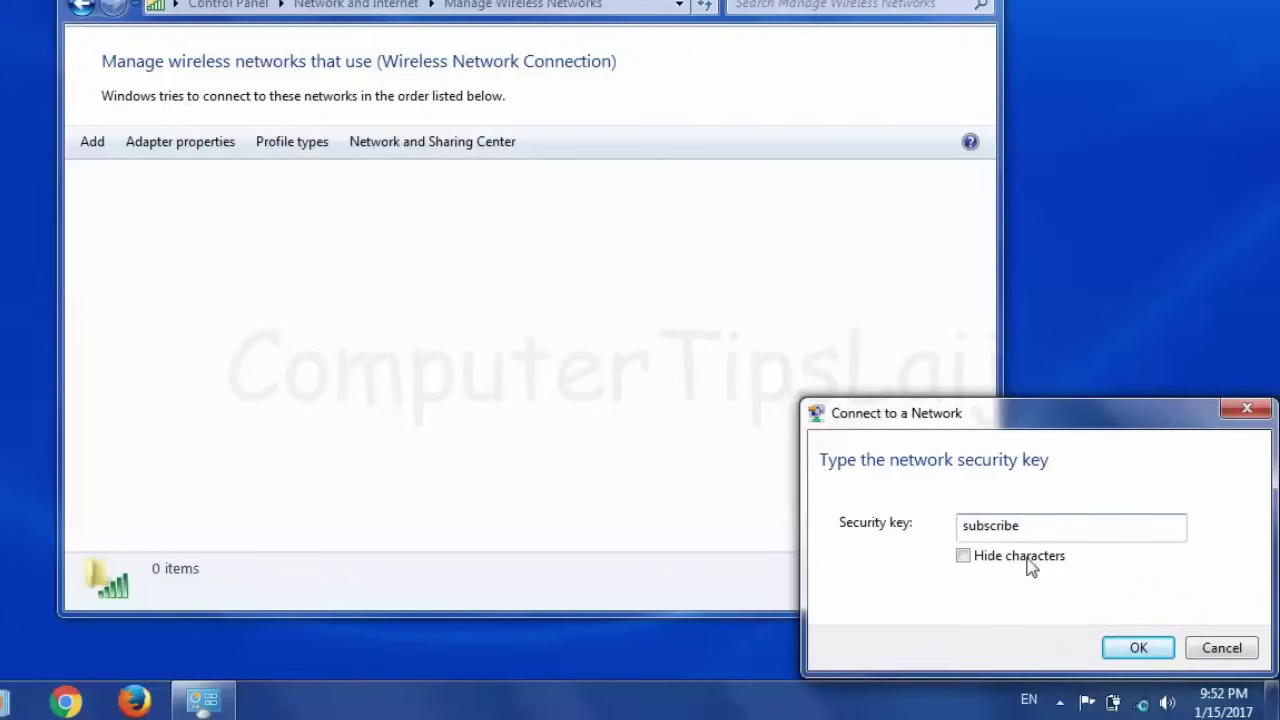
left_click(1138, 648)
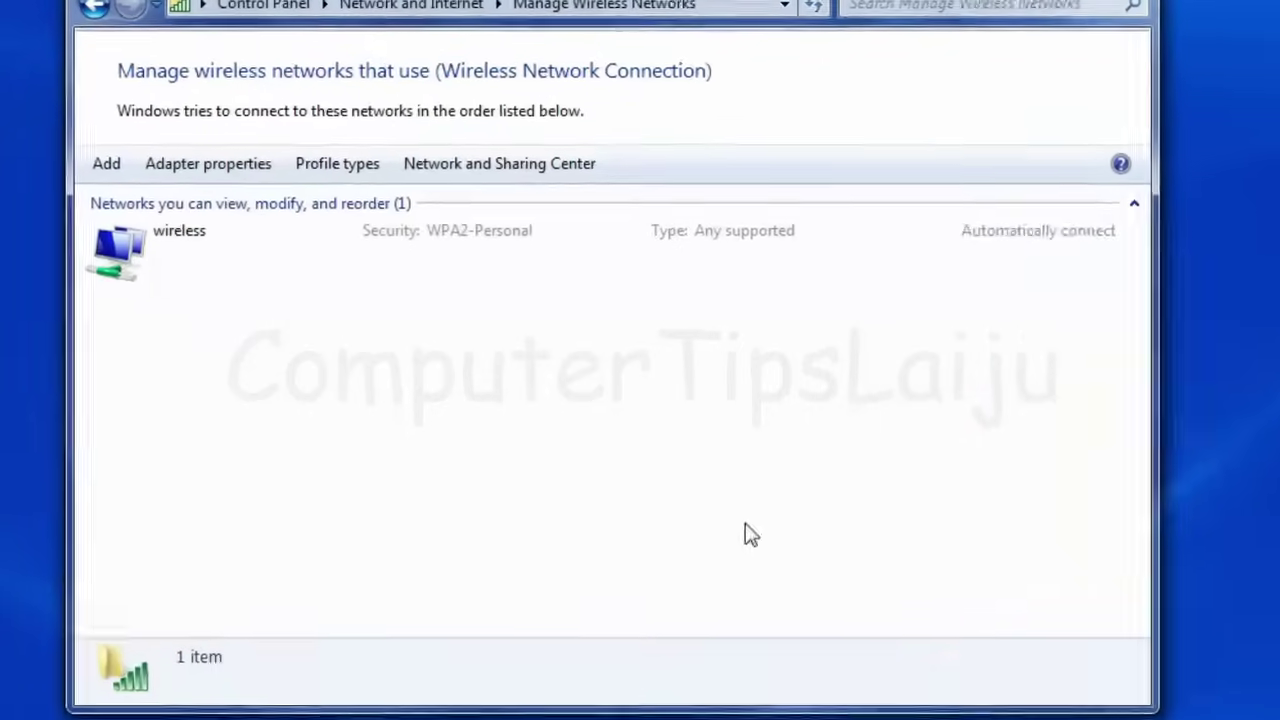
right_click(154, 268)
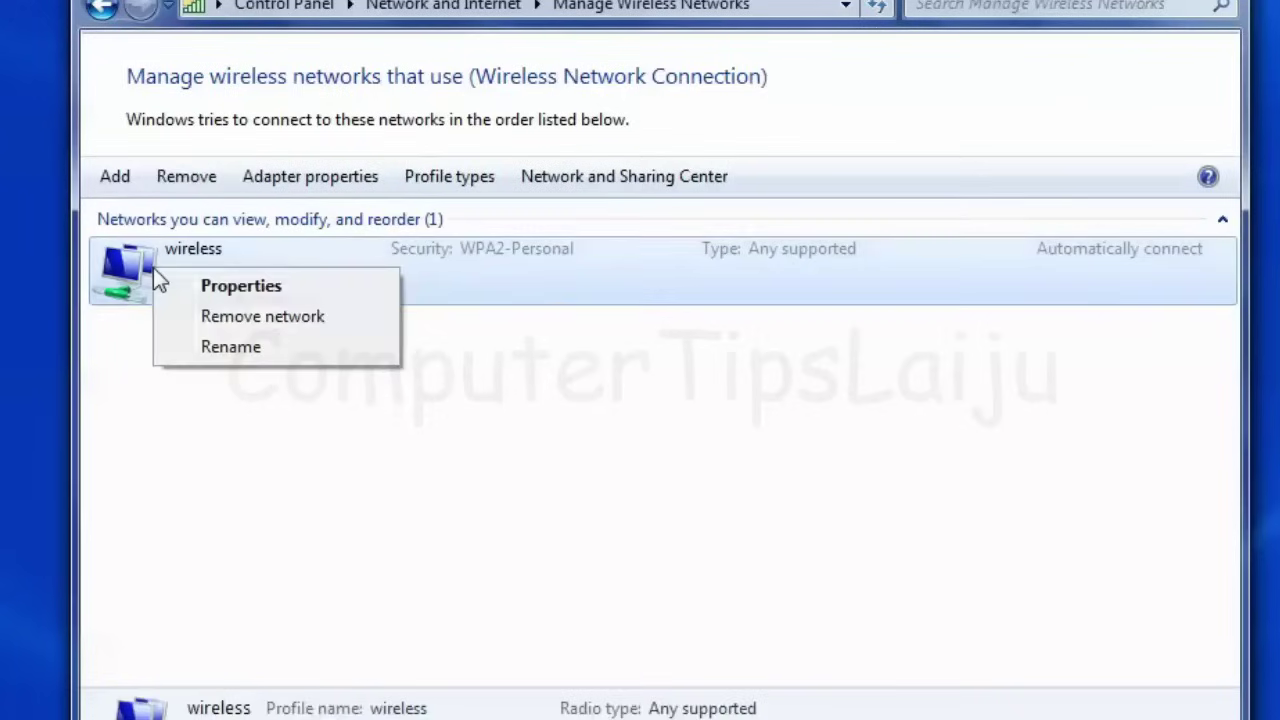
Display the wireless profile's saved security key in plain text via Security > Show characters
left_click(238, 288)
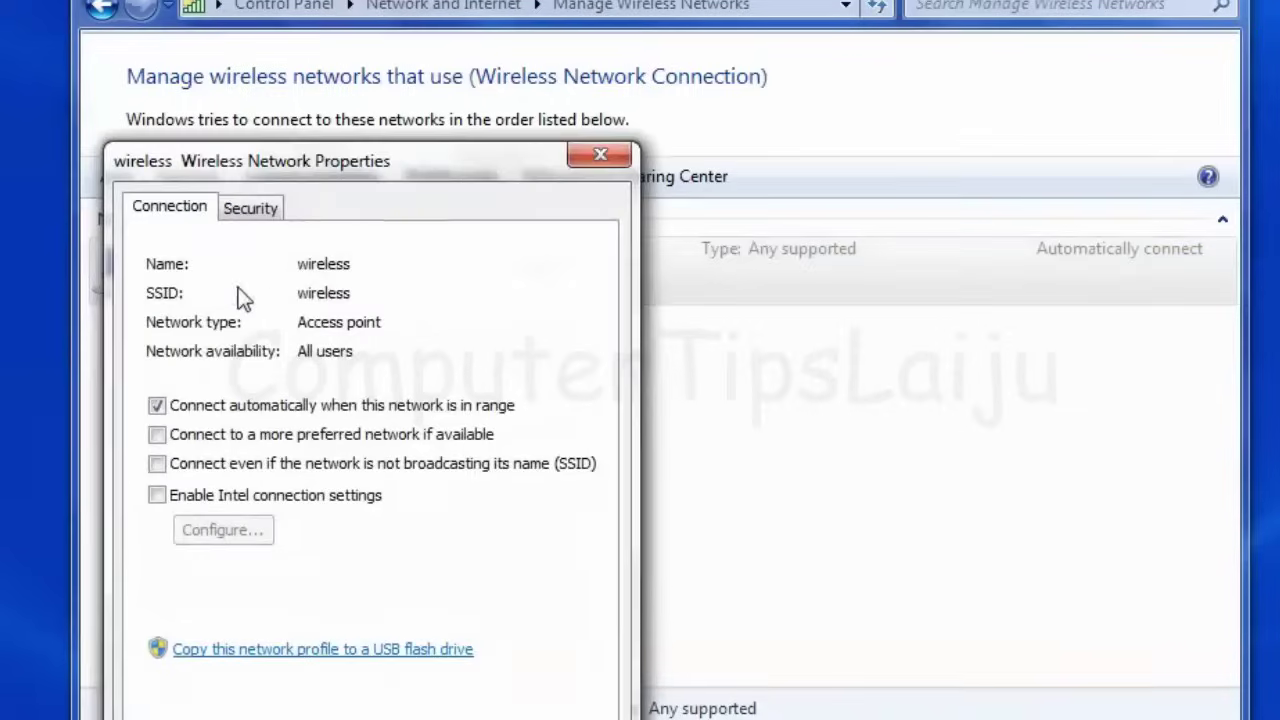
left_click(252, 210)
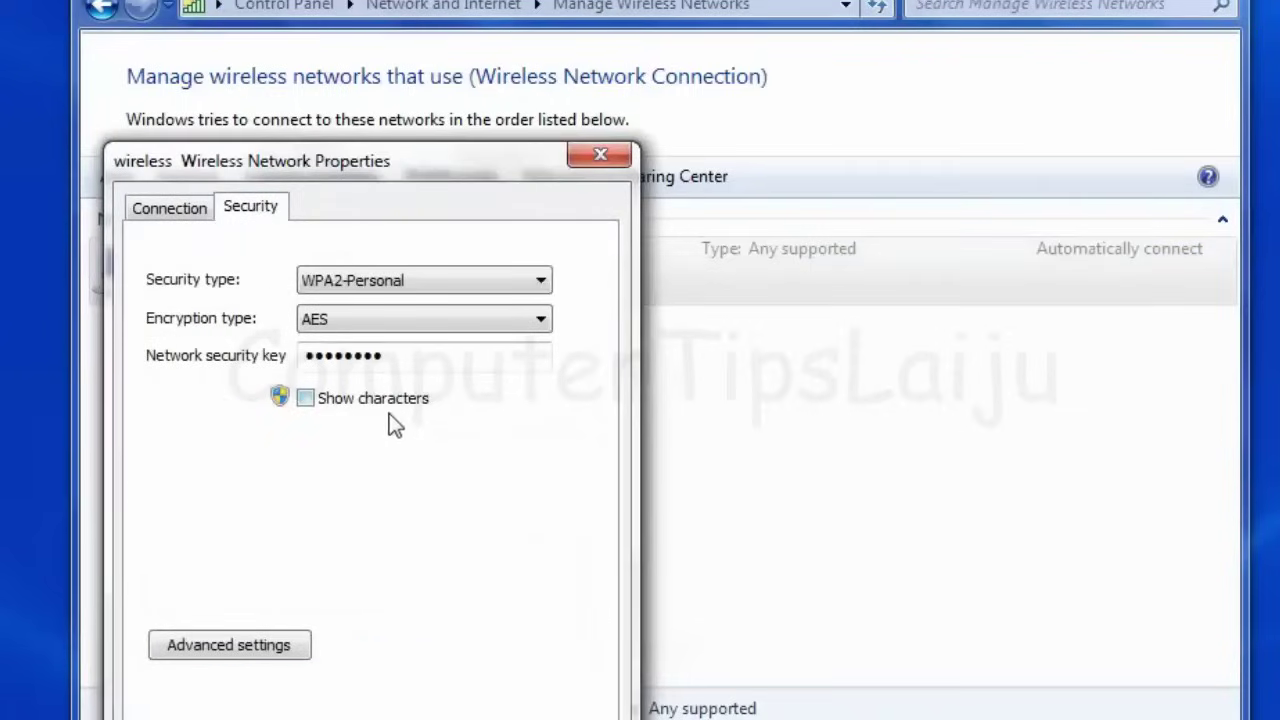
left_click(307, 400)
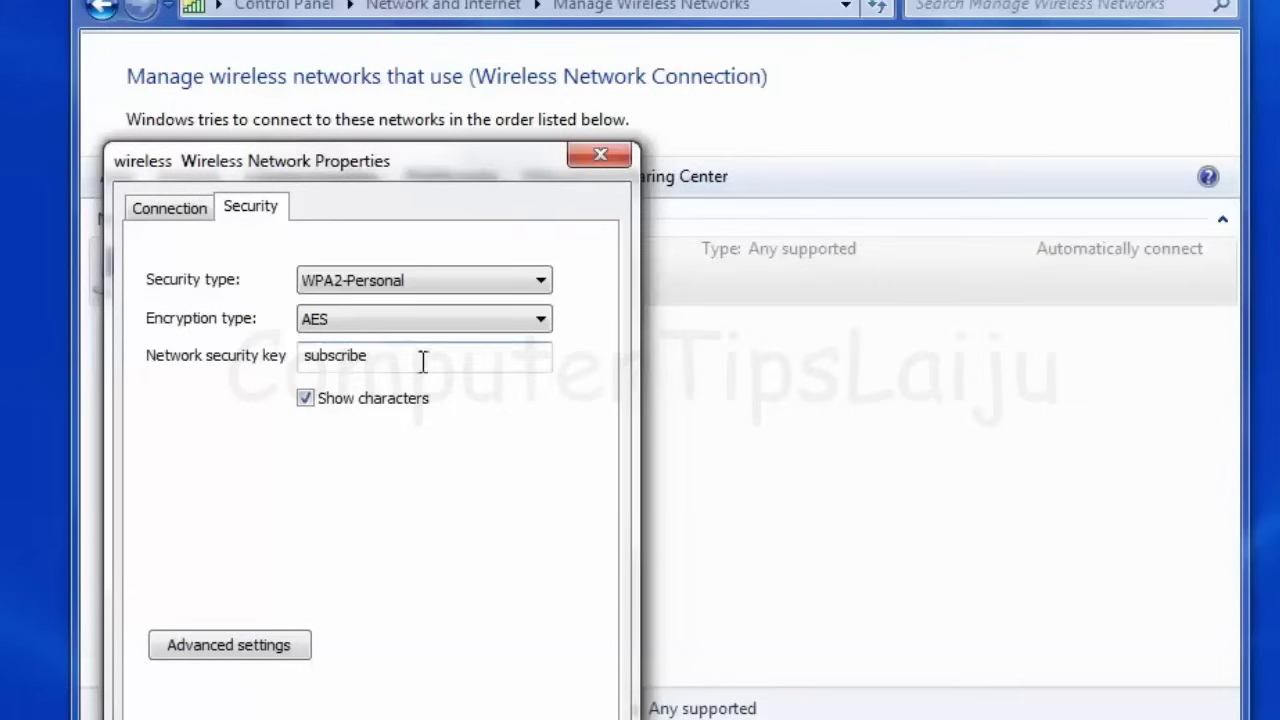